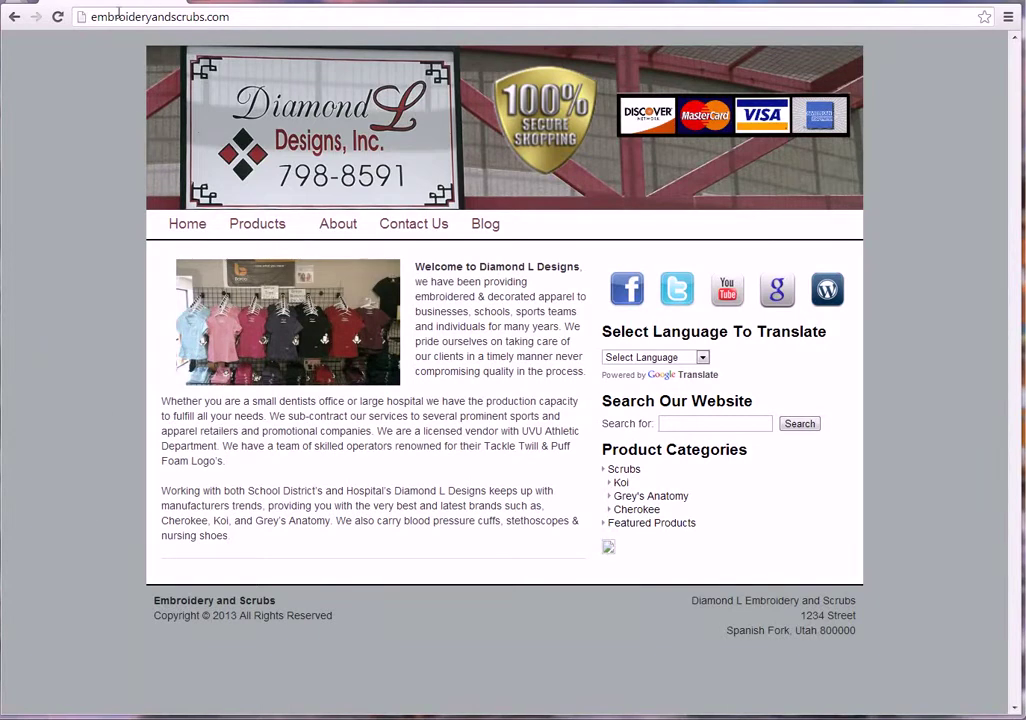
Step: Browse the storefront's About, Contact Us and Blog pages, then return to the home page
left_click(251, 17)
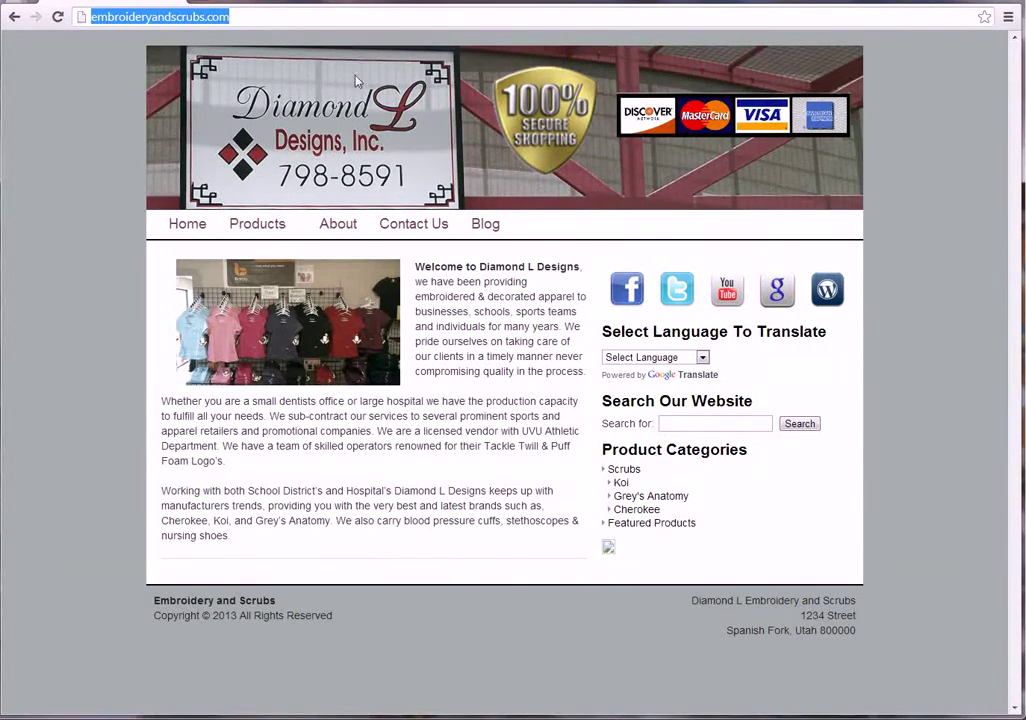
mouse_move(284, 226)
mouse_move(320, 283)
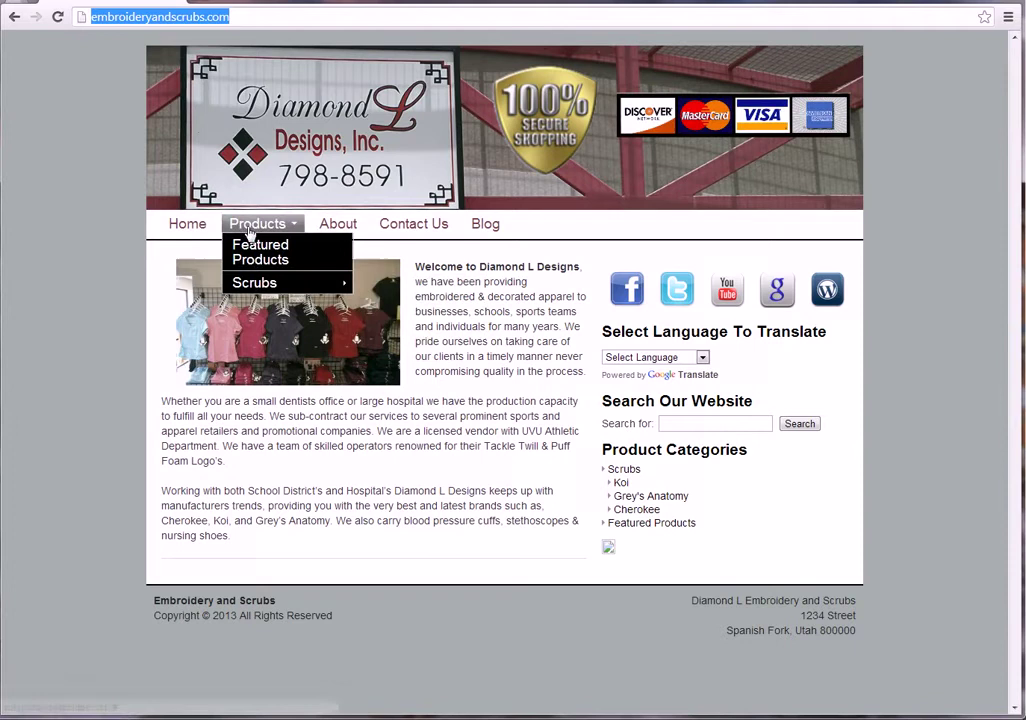
left_click(336, 225)
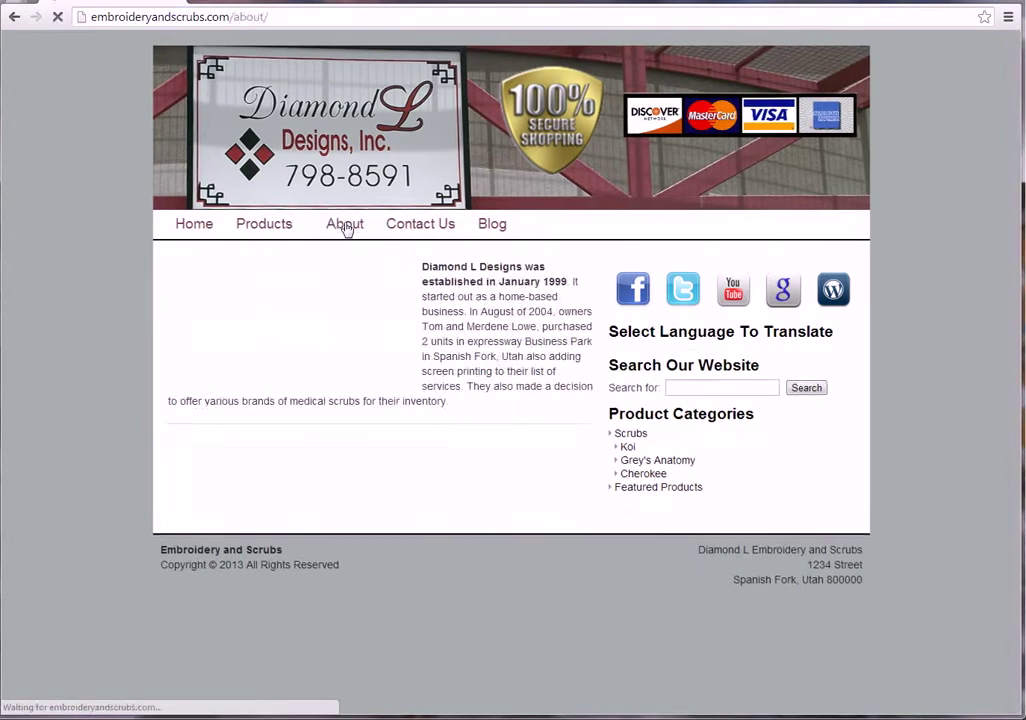
left_click(418, 228)
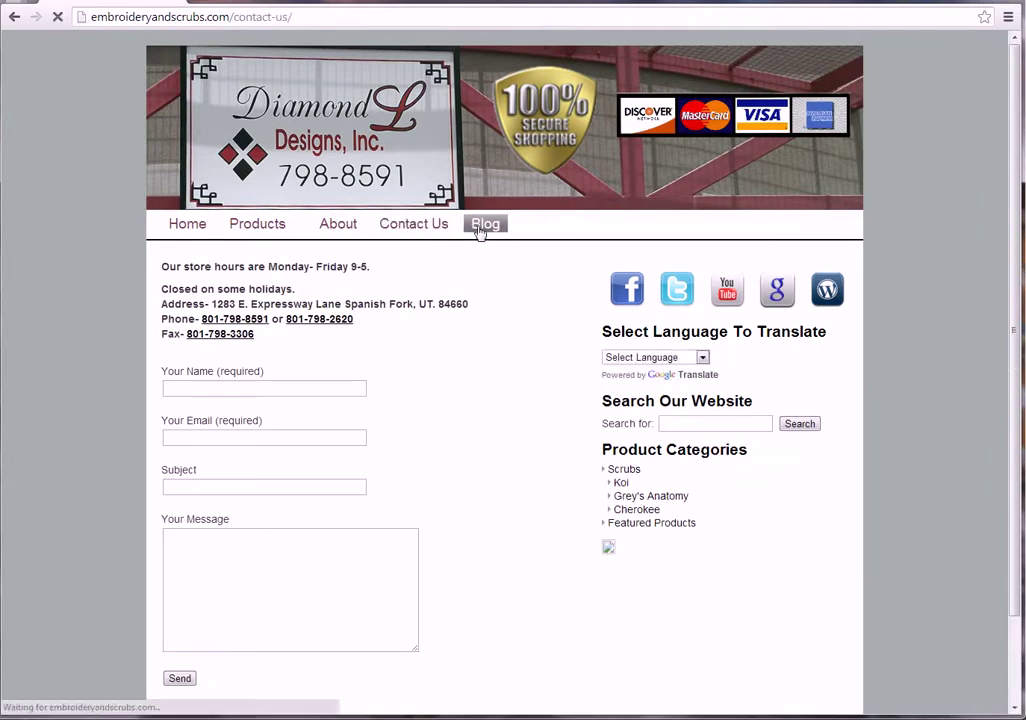
left_click(482, 227)
left_click(187, 224)
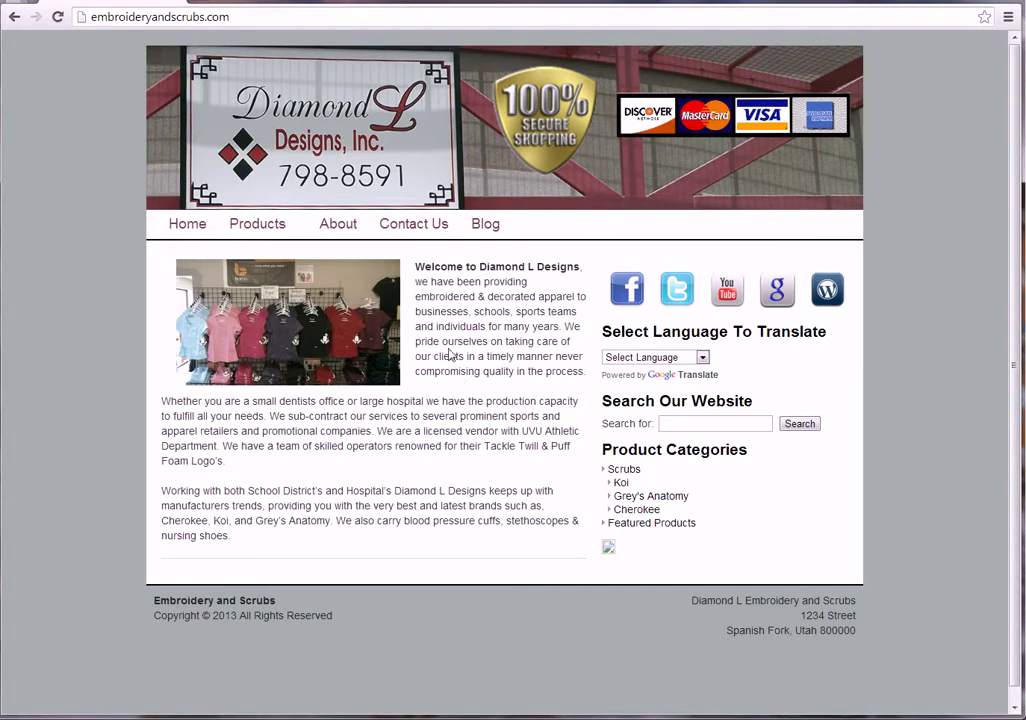
Step: Go to the site's admin login by adding /wp-admin to the address
left_click(278, 12)
left_click(238, 10)
type("/wp")
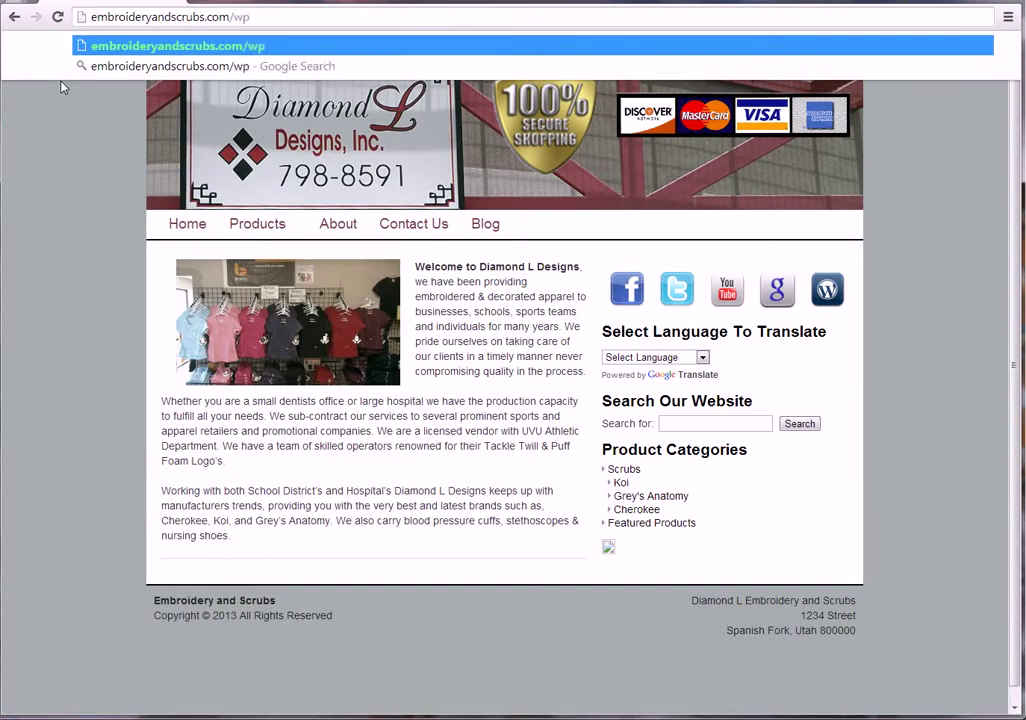
type("-admin")
key("Return")
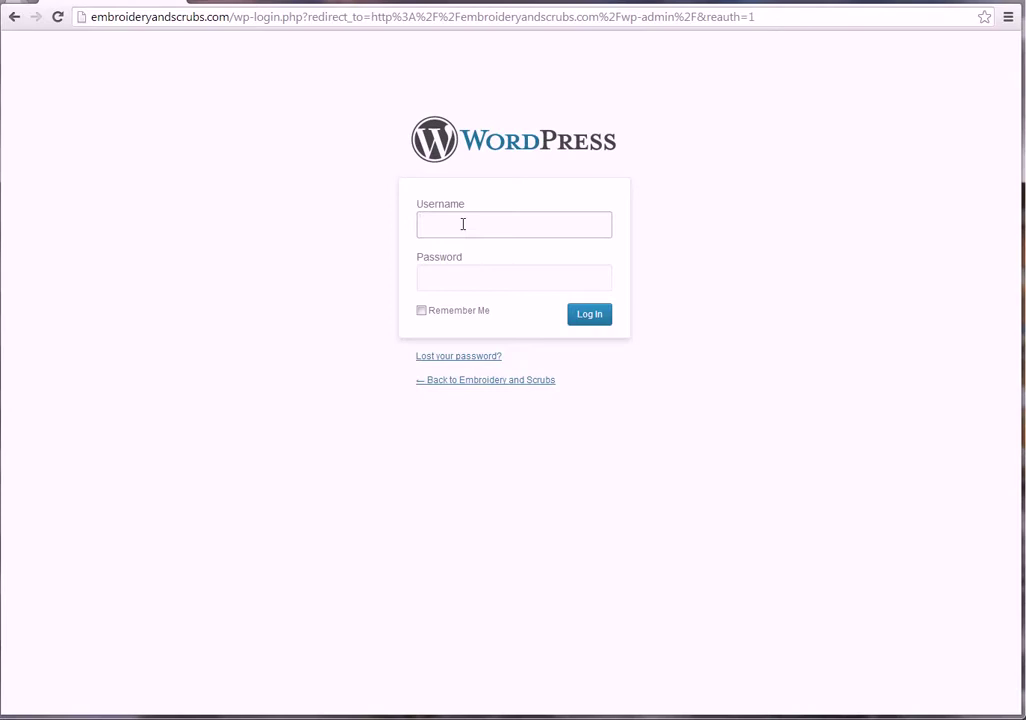
Step: Log in with the saved username and the corrected account password
left_click(463, 224)
left_click(444, 246)
left_click(465, 288)
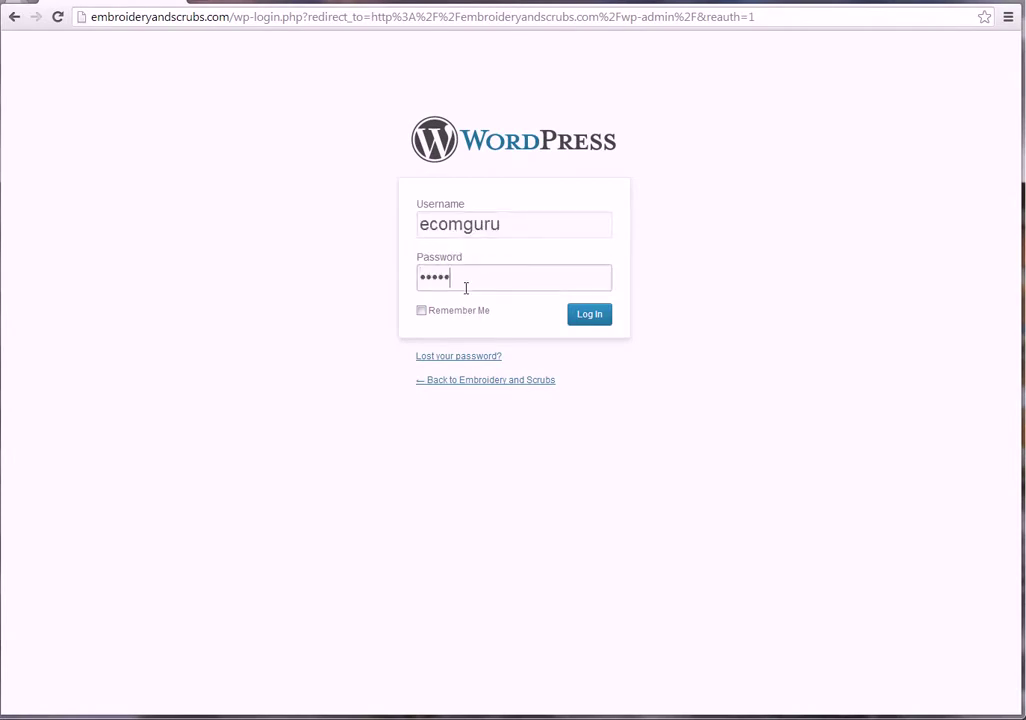
key("Return")
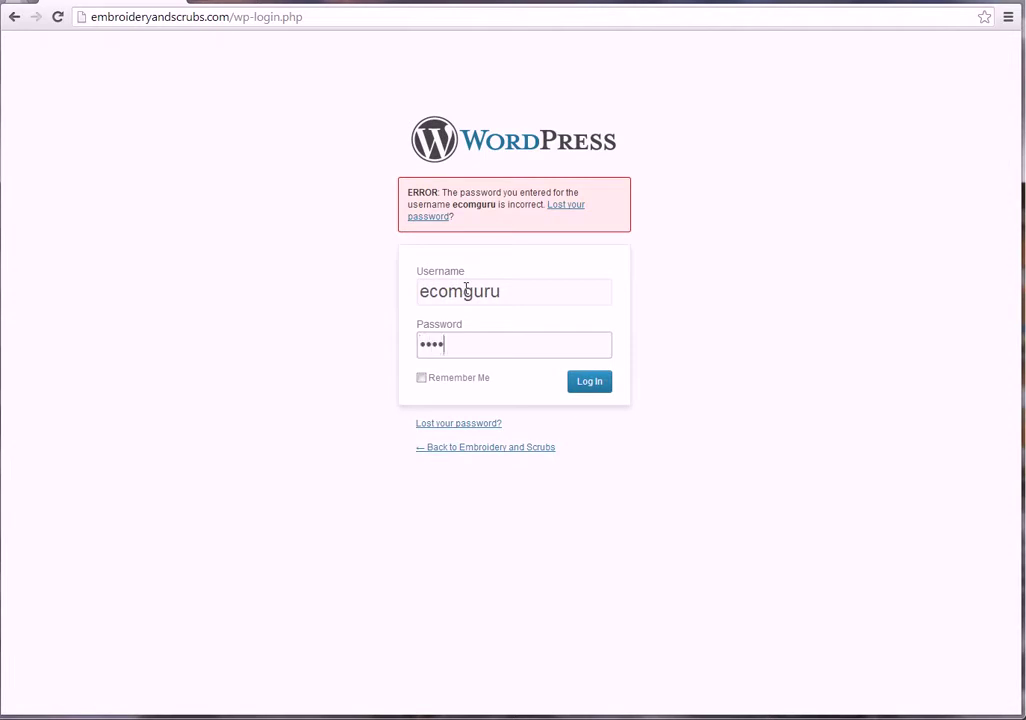
type("••••••••••")
left_click(595, 392)
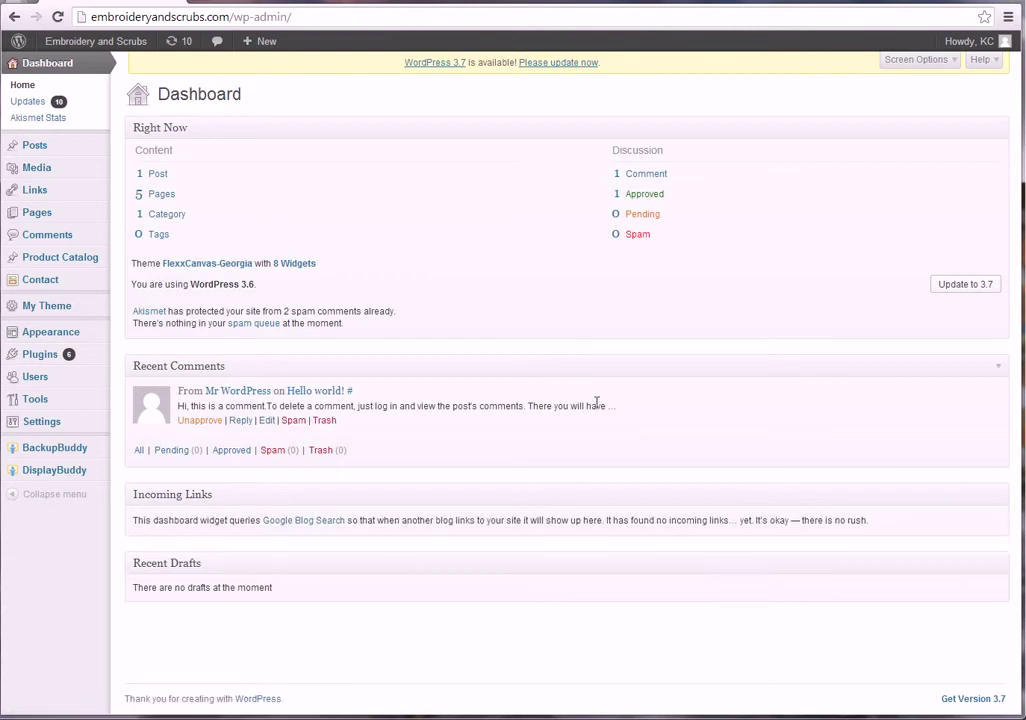
Step: Look over the loaded Dashboard and its Posts, Media and Pages sidebar menus
mouse_move(76, 58)
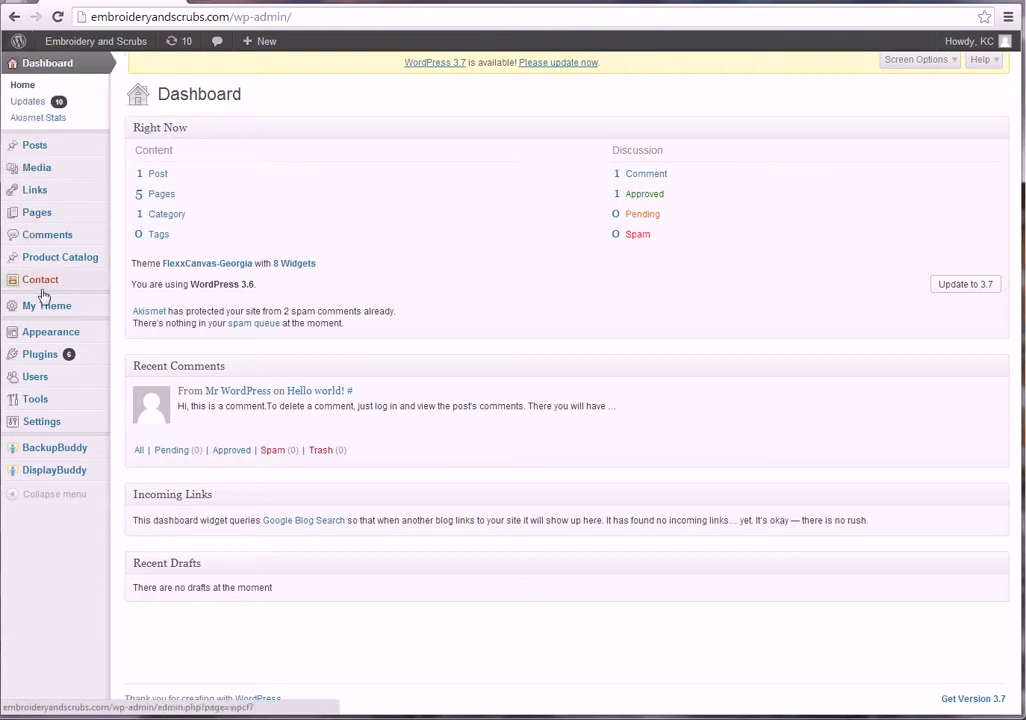
mouse_move(52, 470)
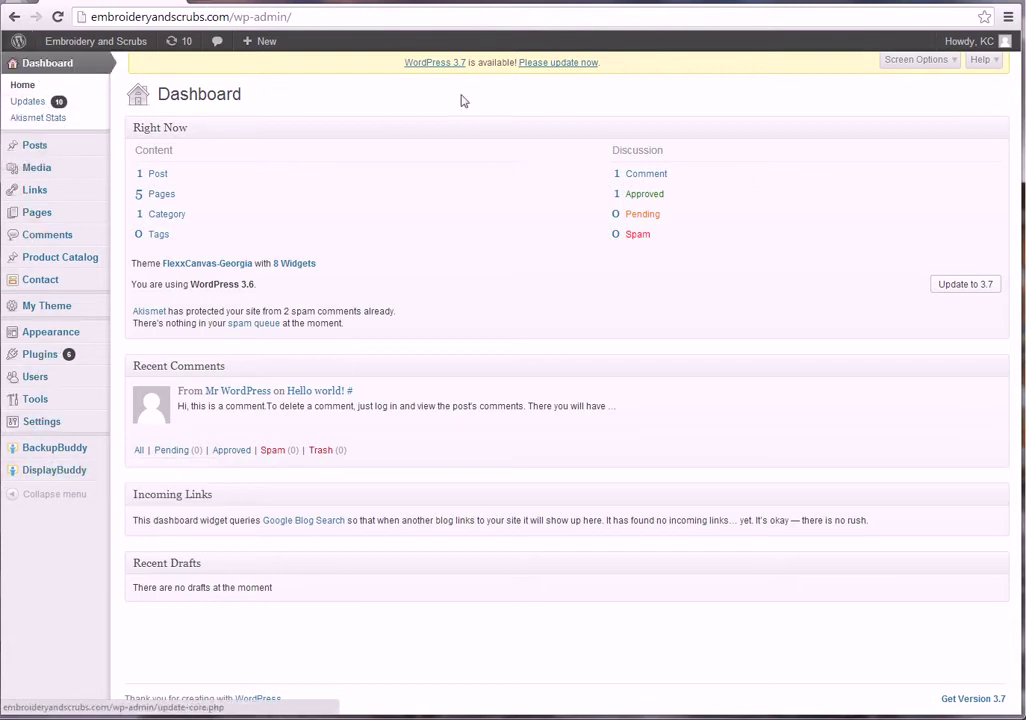
mouse_move(404, 405)
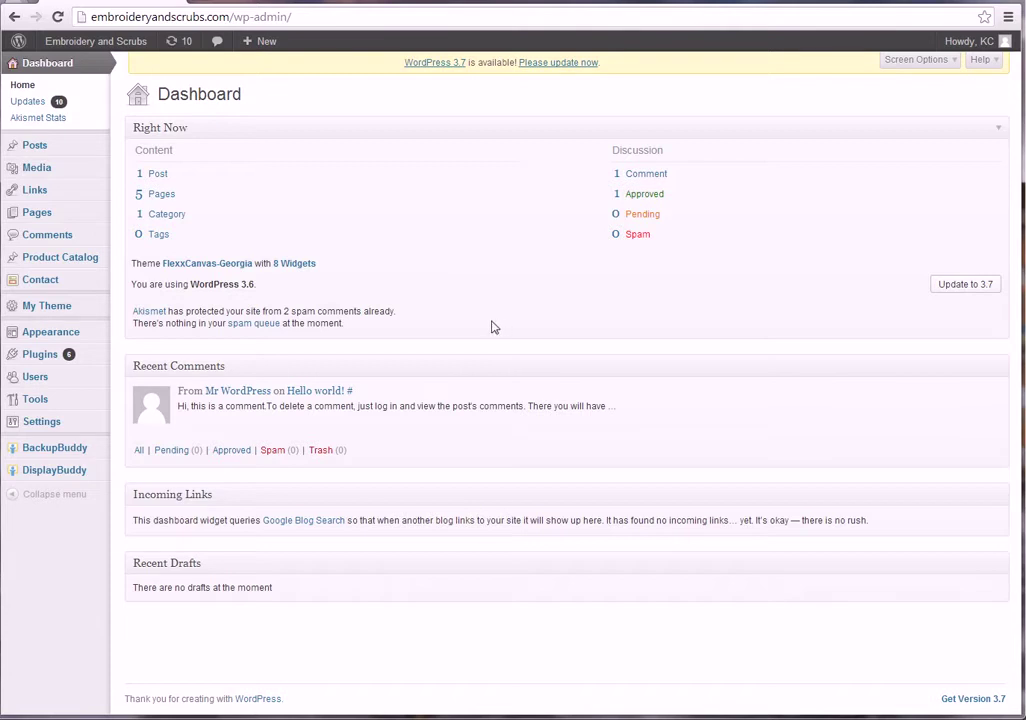
mouse_move(70, 150)
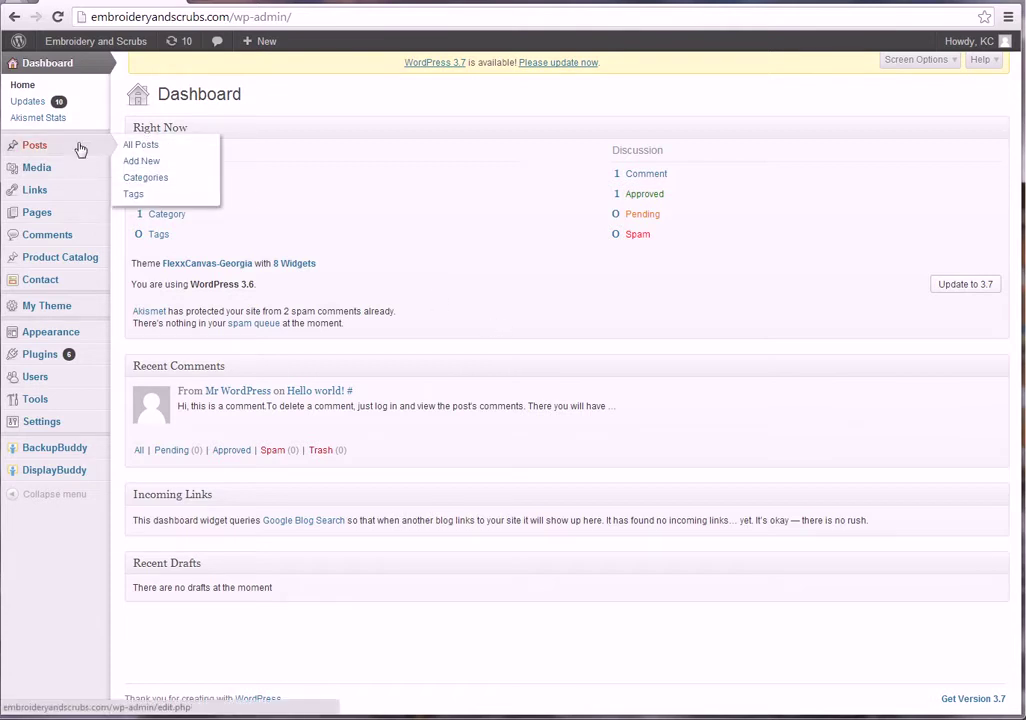
mouse_move(54, 175)
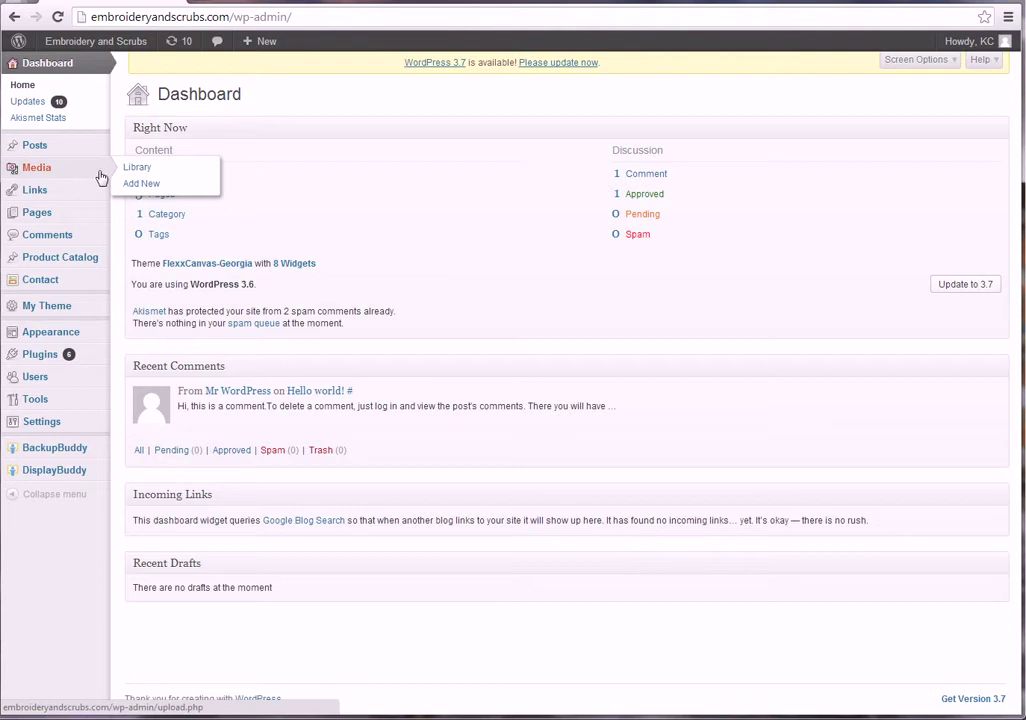
mouse_move(61, 198)
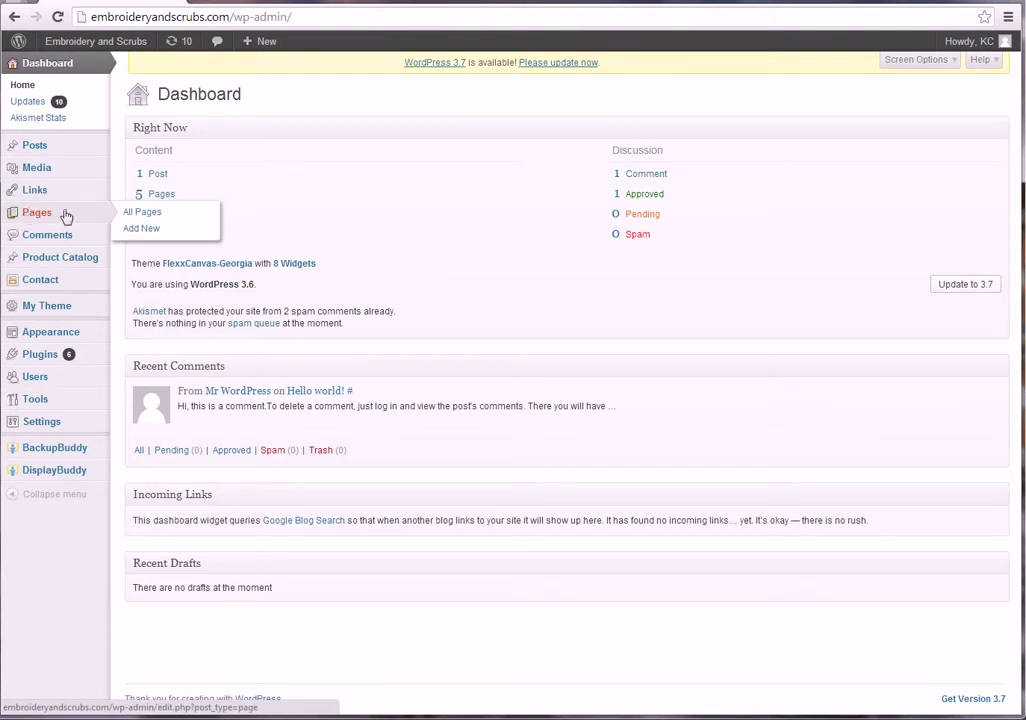
Step: Start a new page in the Visual editor with the extra formatting row shown
left_click(137, 213)
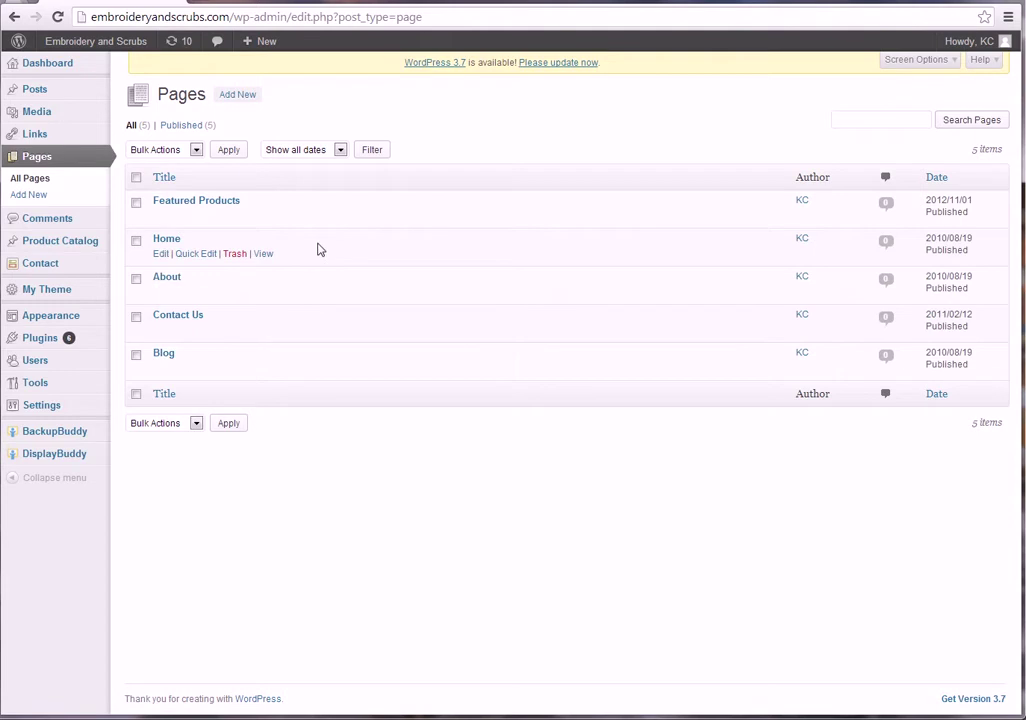
left_click(29, 194)
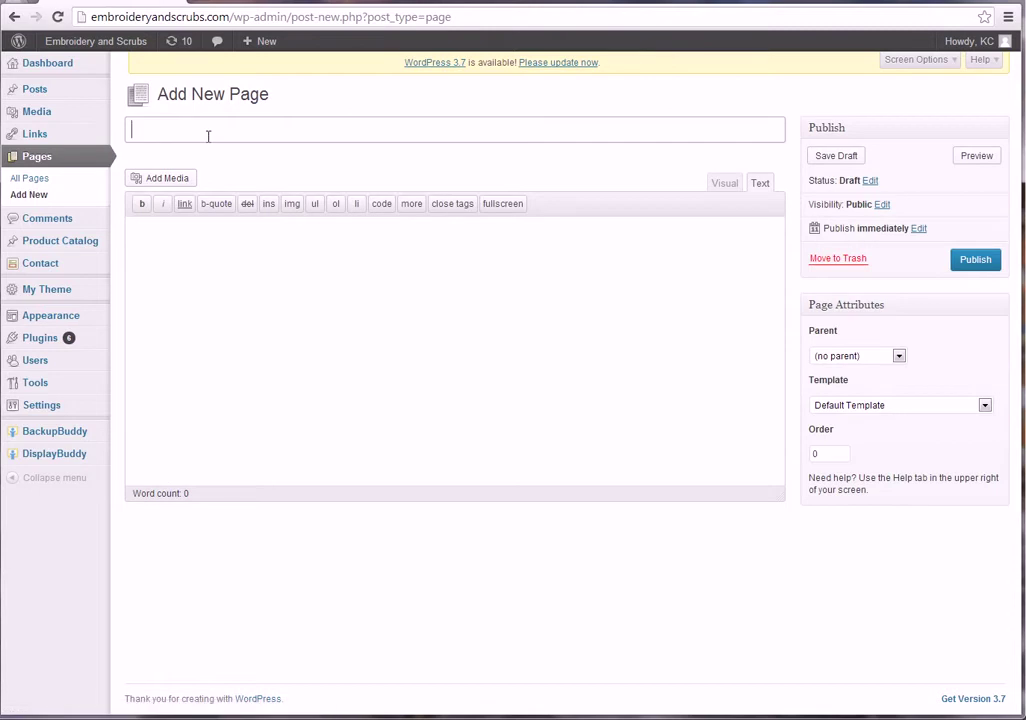
left_click(267, 290)
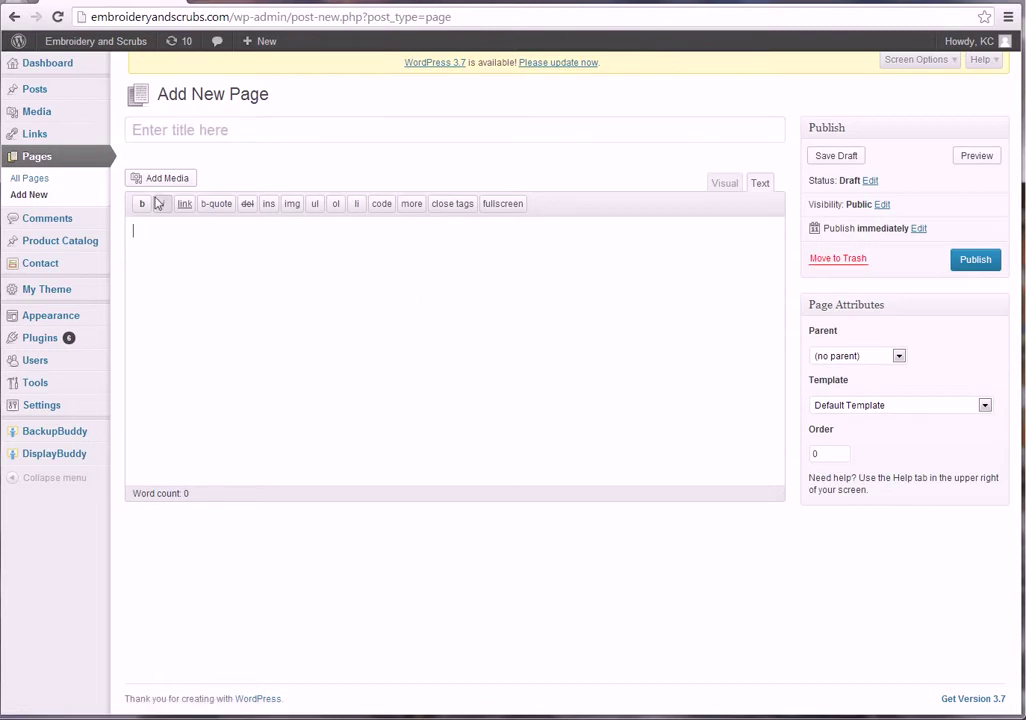
left_click(724, 184)
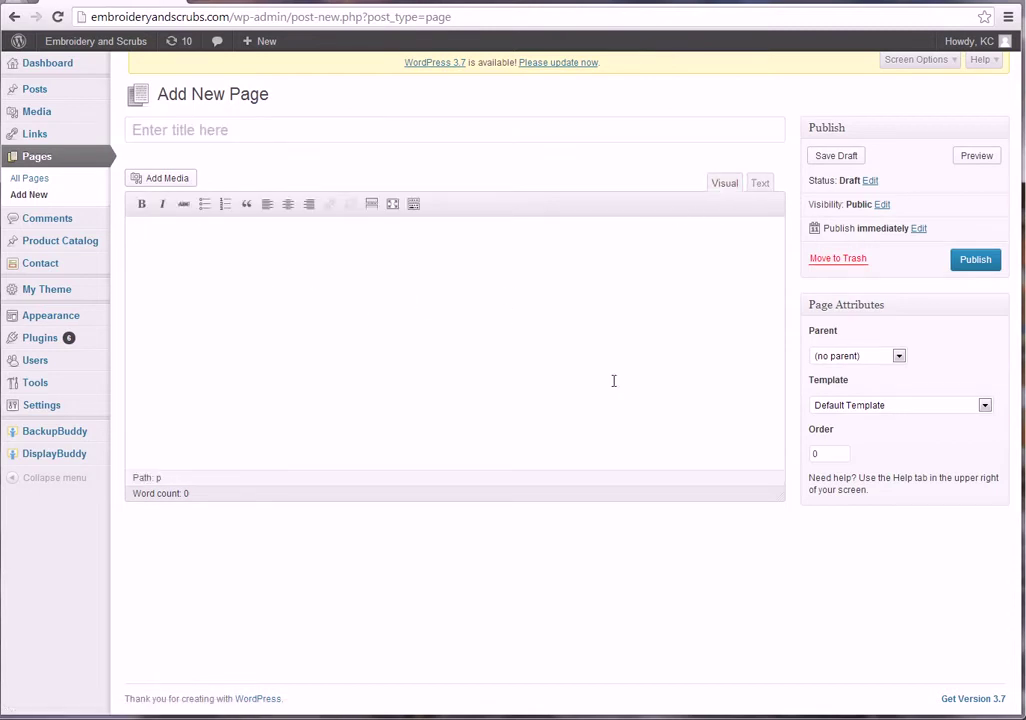
left_click(413, 204)
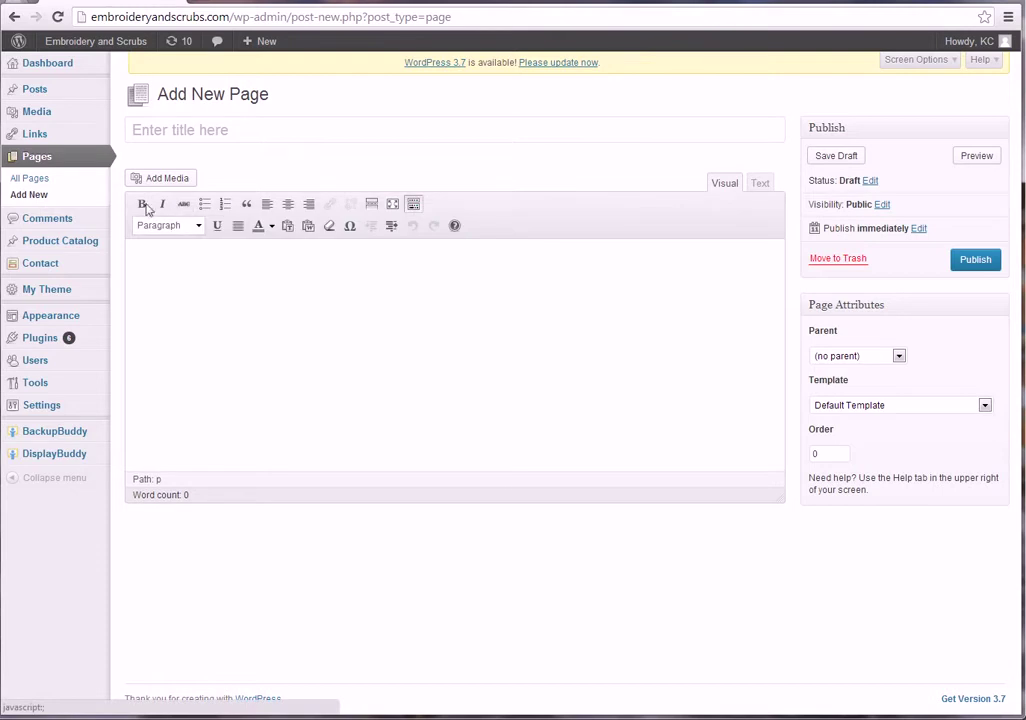
Step: Type test text 'dflksdlfkfjsdjaosifj', then discard the unsaved page for the All Pages list
left_click(188, 302)
type("dflksdlfkfj")
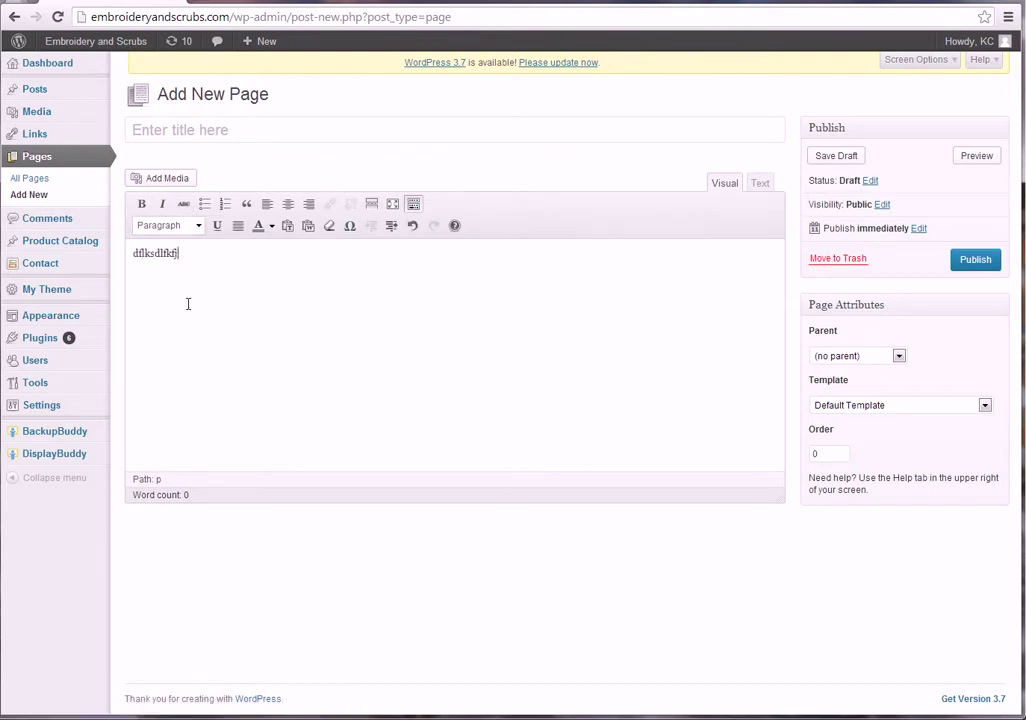
type("sdjaosifj")
left_click(30, 180)
left_click(482, 147)
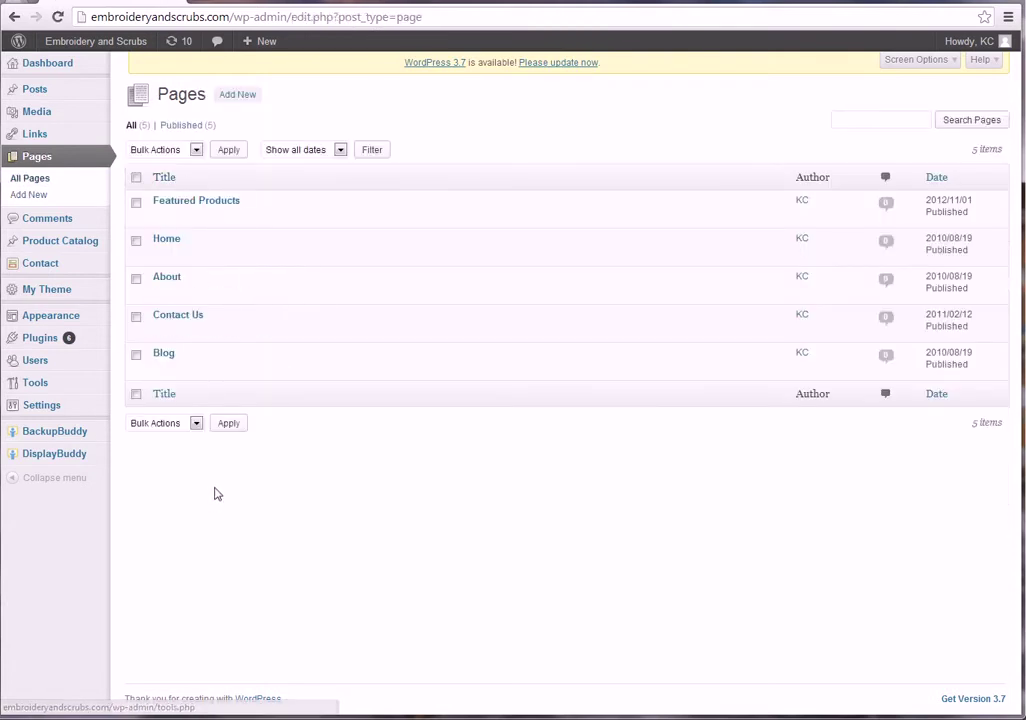
Step: Open the Home page with its Diamond L Designs welcome text in the editor
left_click(160, 256)
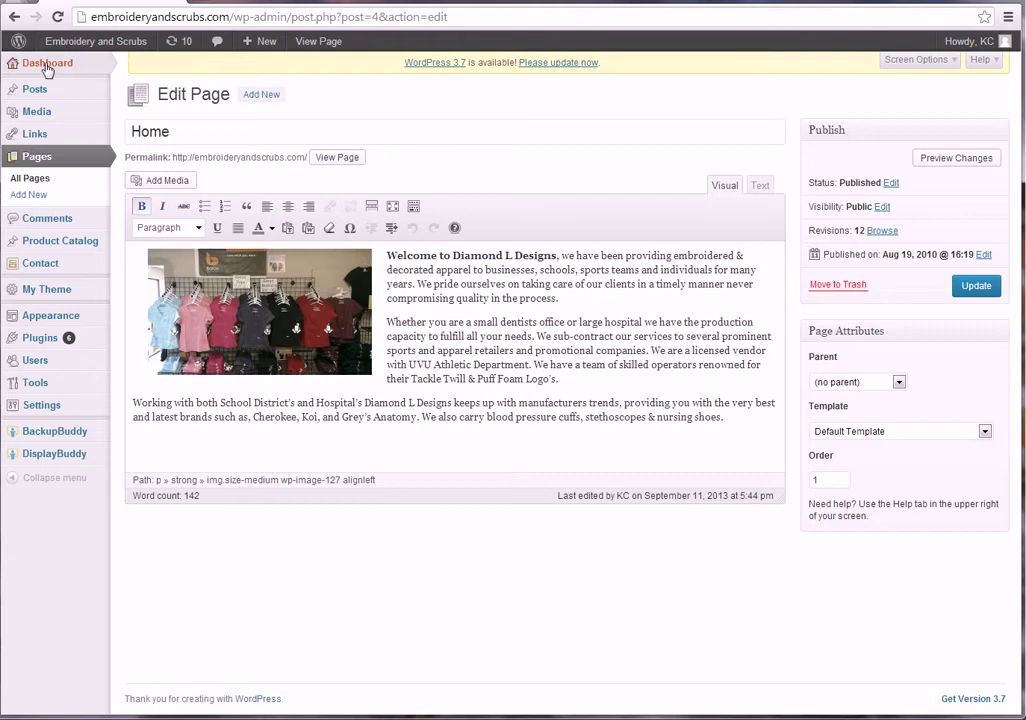
mouse_move(57, 46)
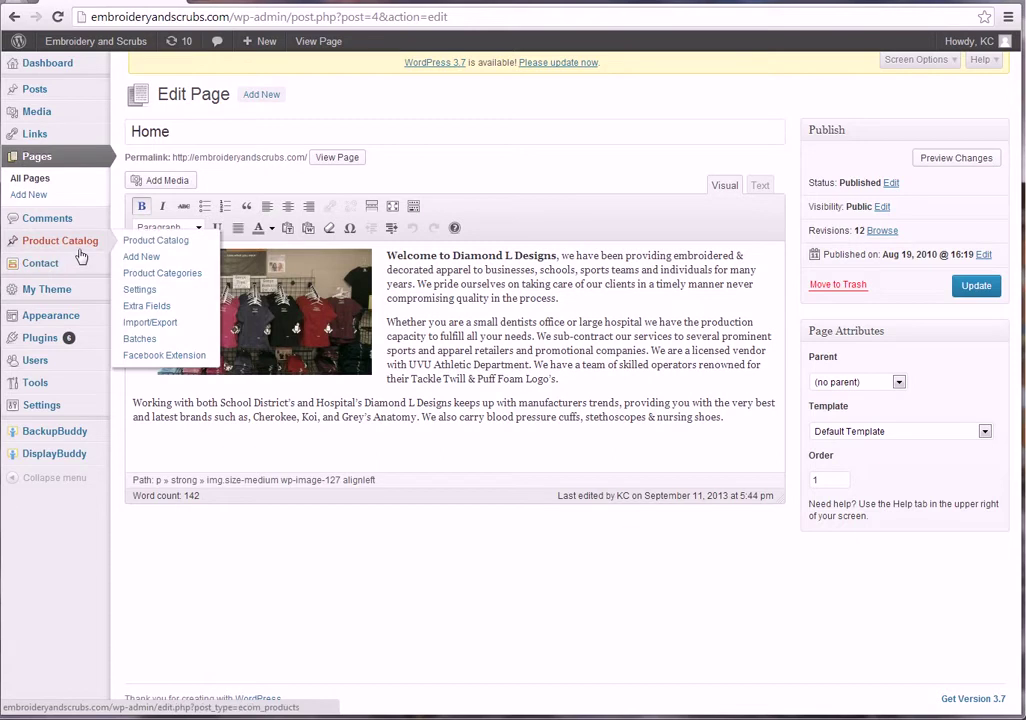
mouse_move(90, 404)
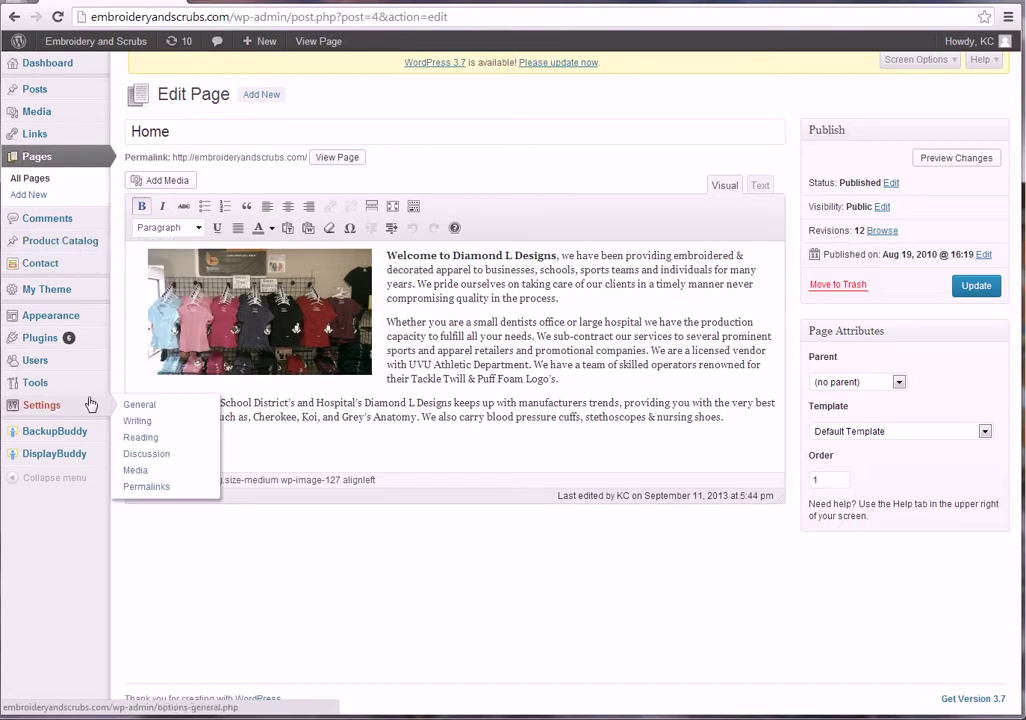
mouse_move(78, 248)
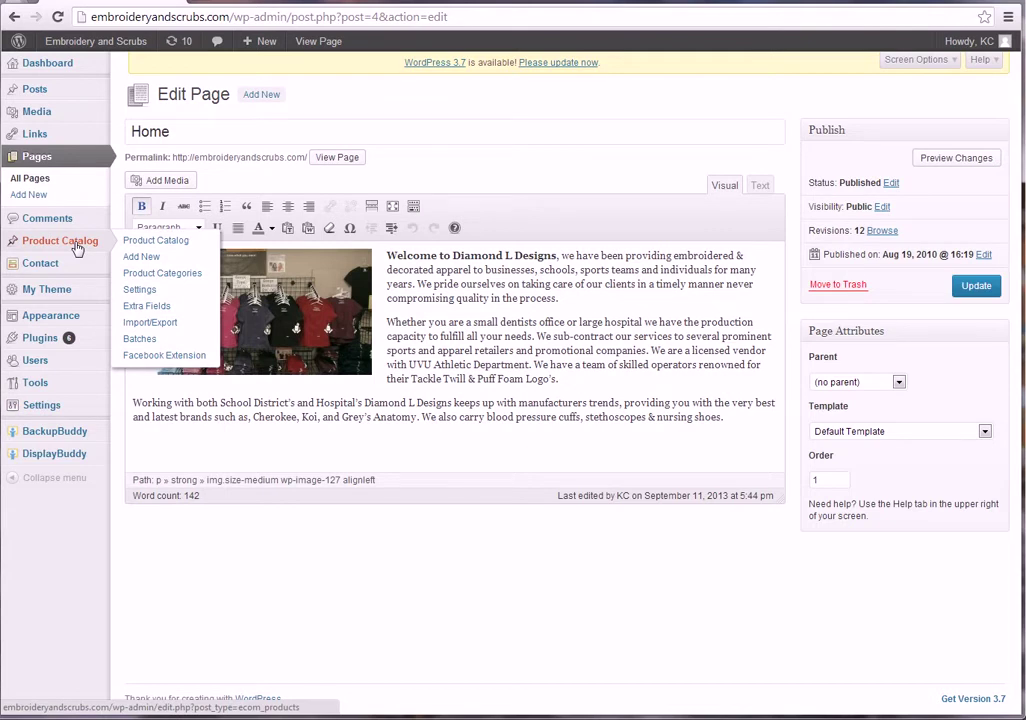
Step: Go to Product Catalog > Product Categories and leave the Parent dropdown at None
left_click(147, 242)
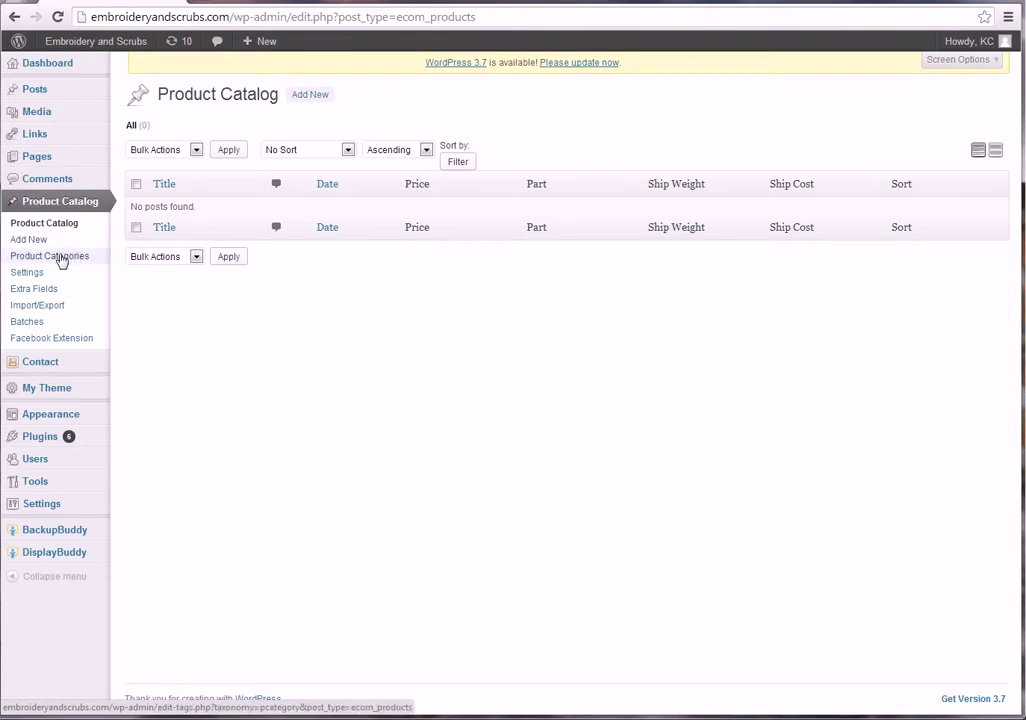
left_click(60, 258)
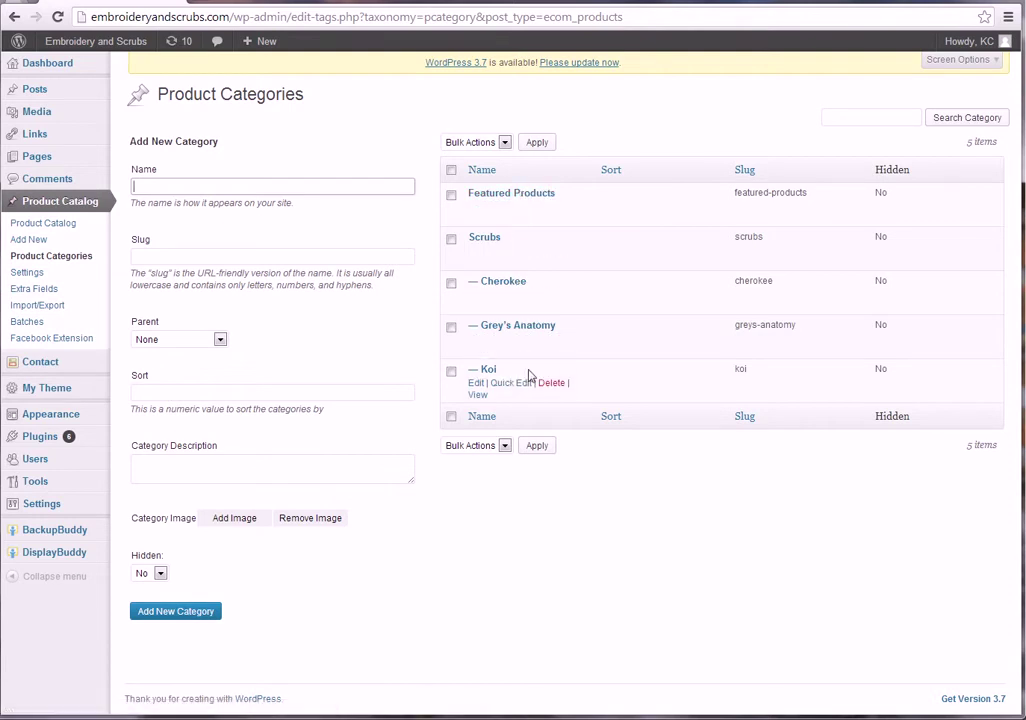
mouse_move(82, 50)
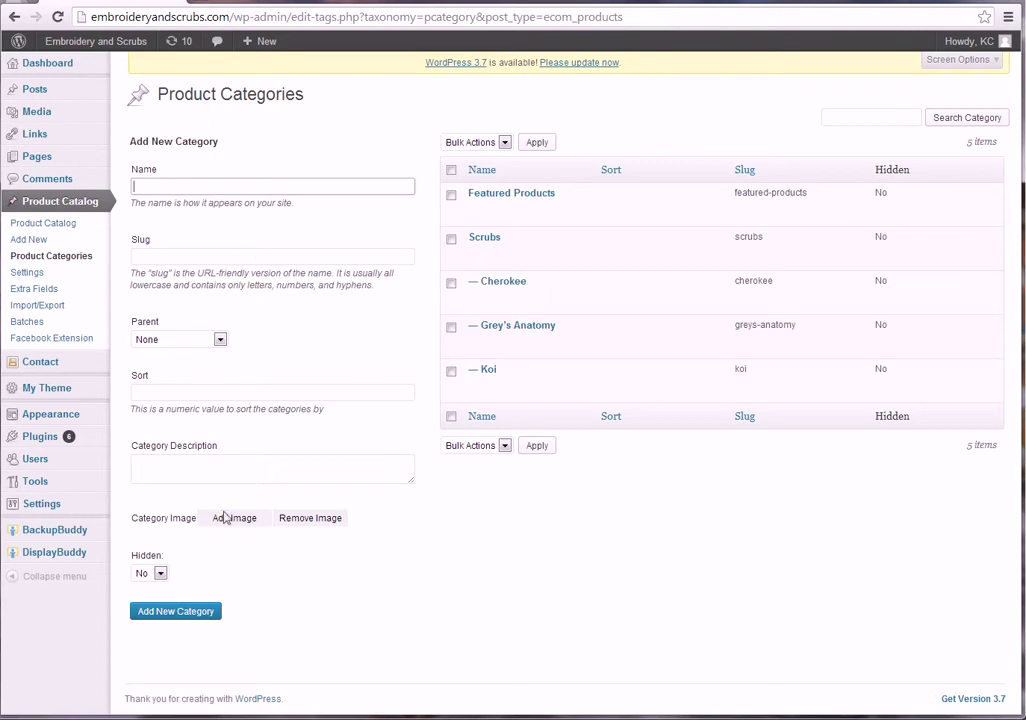
left_click(219, 340)
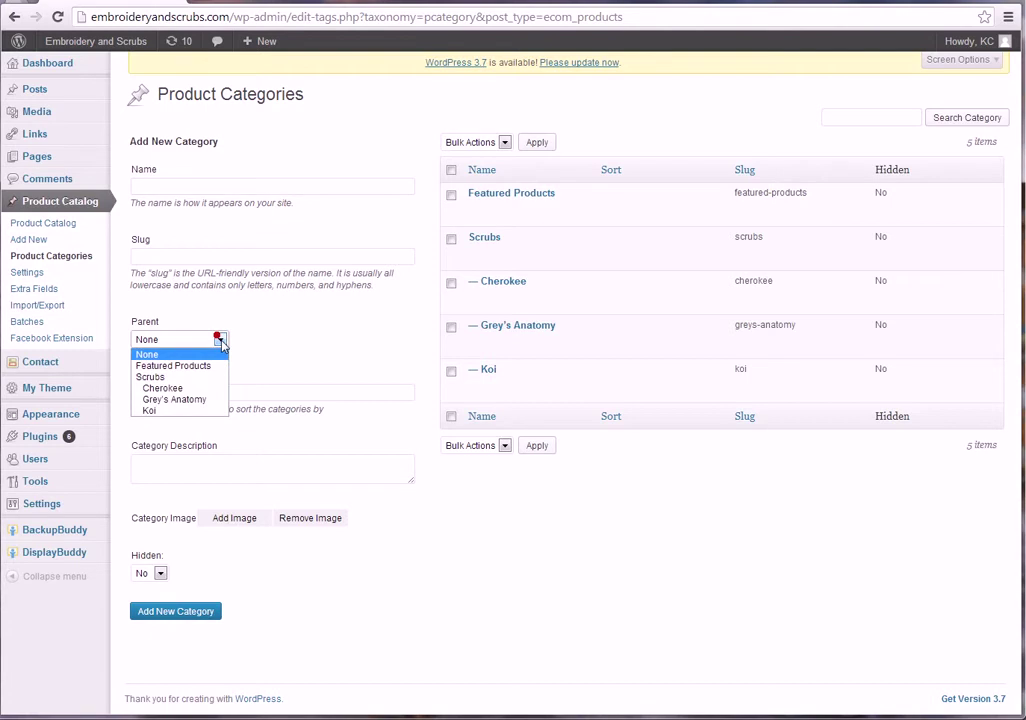
left_click(314, 320)
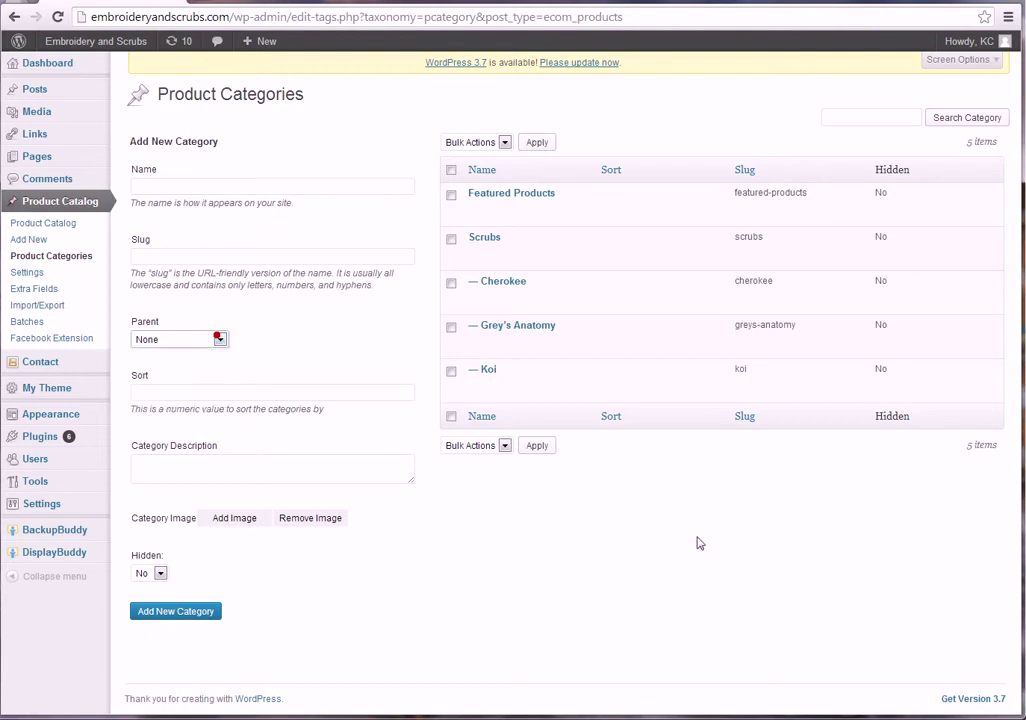
Step: Start a new product titled 'Product Name'
left_click(36, 240)
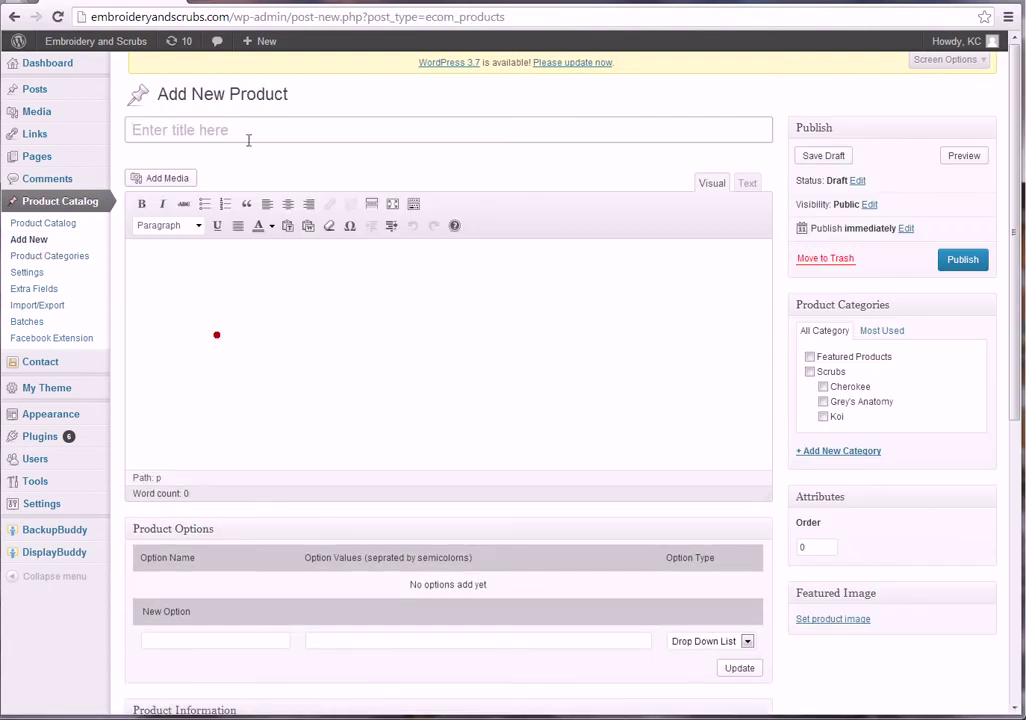
left_click(264, 124)
type("Product Name")
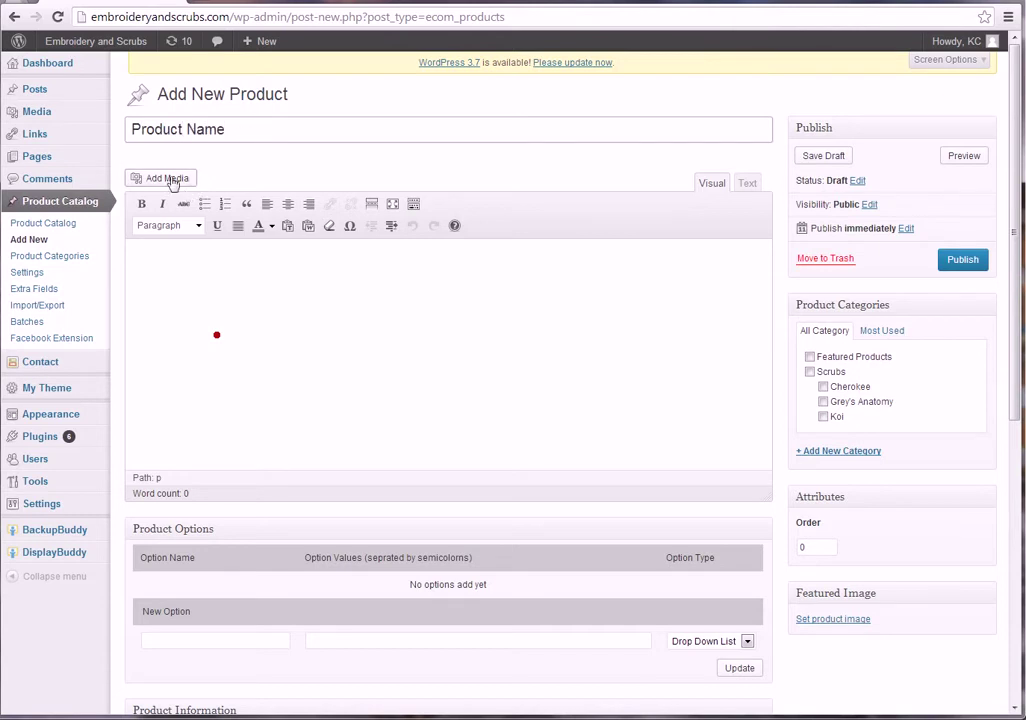
Step: Upload brownpost.jpg via Add Media and write the description 'This is the description.'
left_click(170, 180)
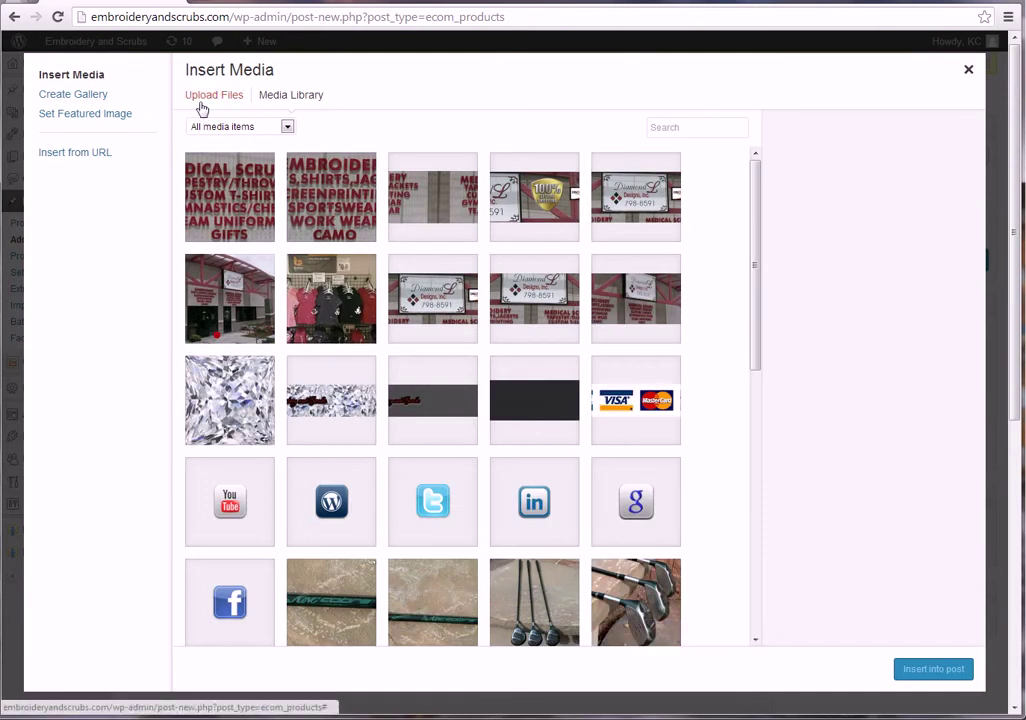
left_click(202, 104)
left_click(575, 374)
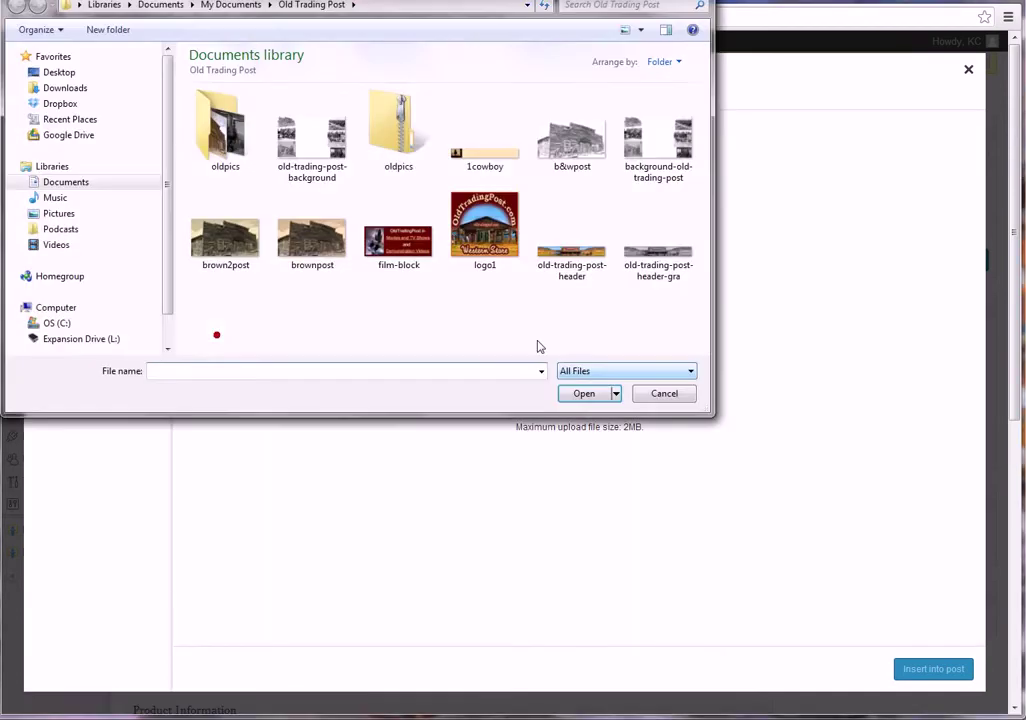
left_click(312, 262)
left_click(586, 394)
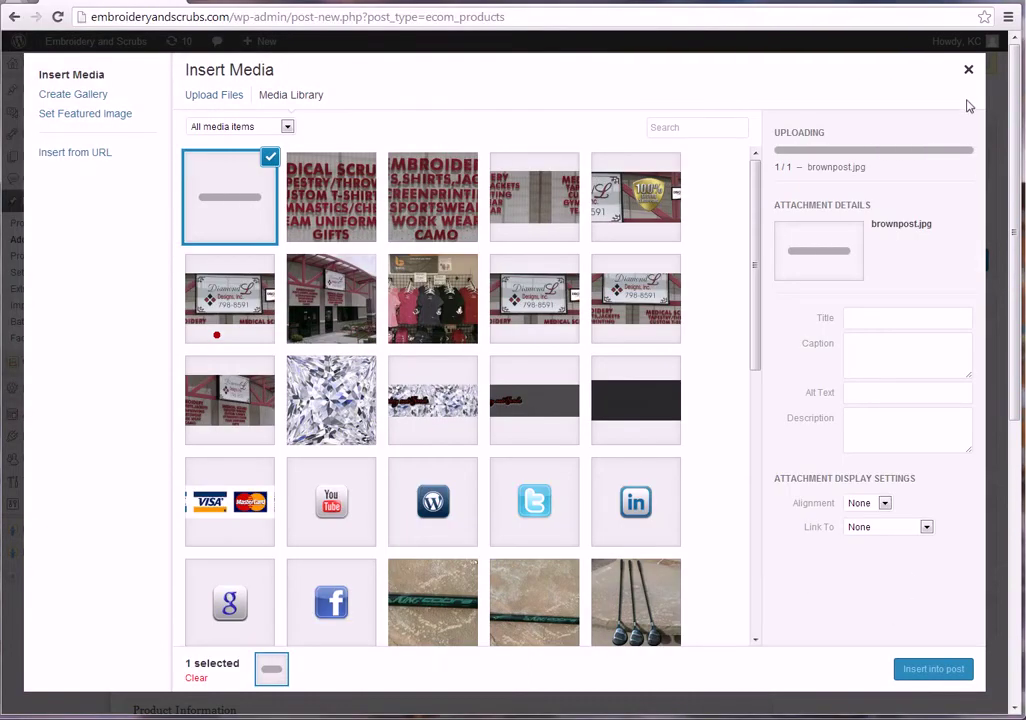
left_click(968, 69)
left_click(223, 248)
type("This is the description.")
Step: Add and save a Color option with values Please Choose, Red, Green and Blue
scroll(270, 300, "down", 2)
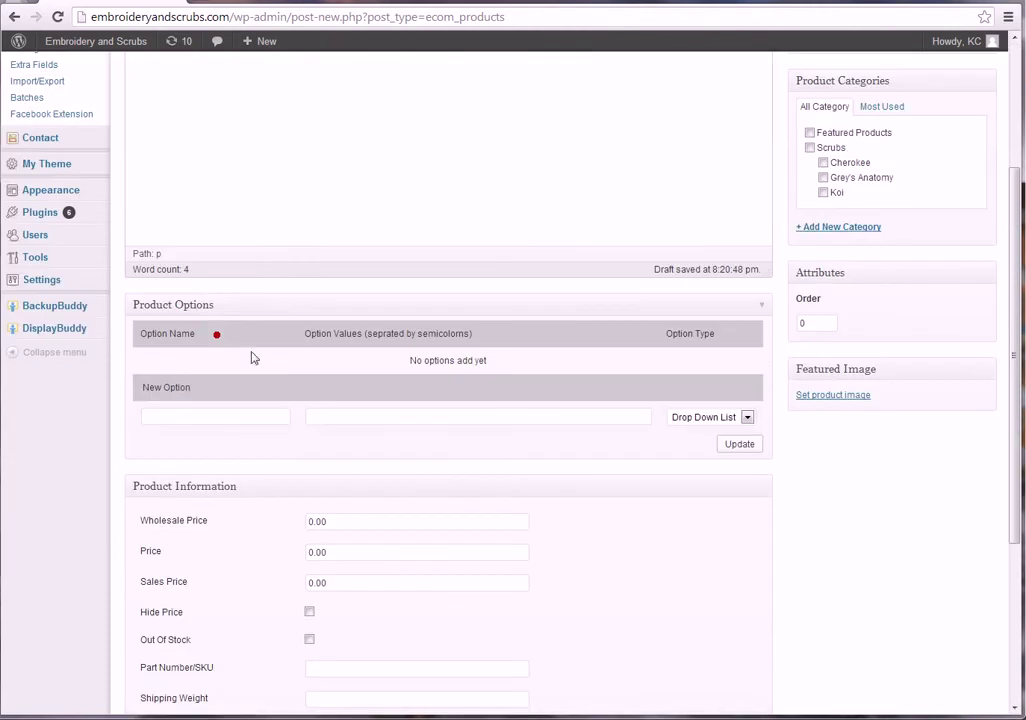
left_click(171, 414)
type("Color")
key("Tab")
type("Please Choose:")
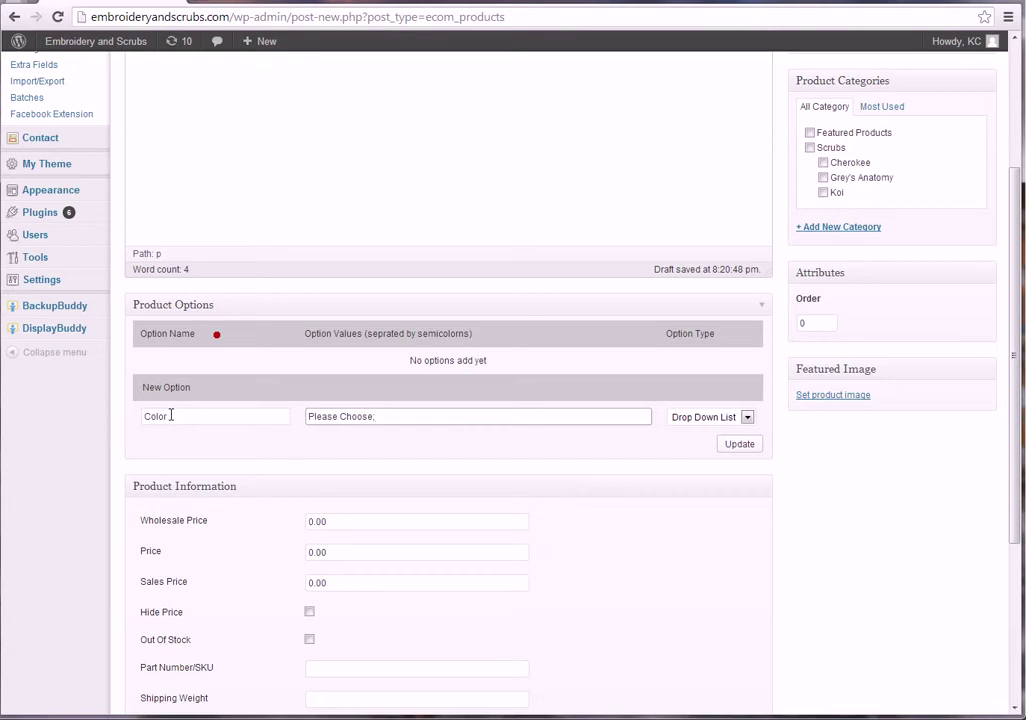
type("Red;Green;Blue")
left_click(740, 444)
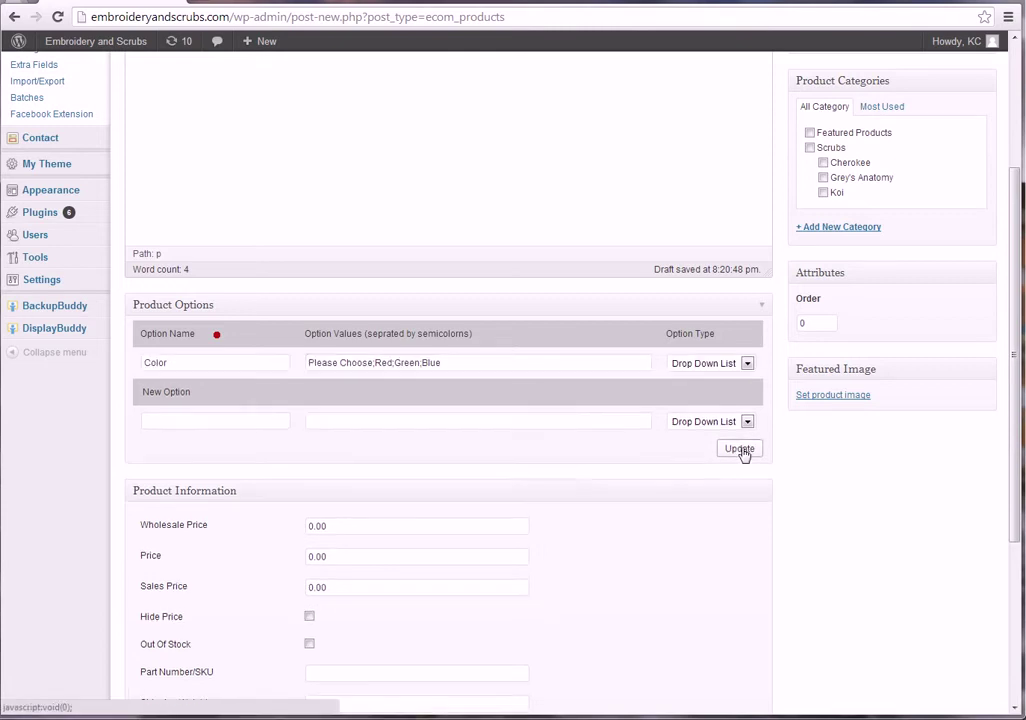
Step: Add a Size option: M, L, XL, XXL Add $2 (+2) and XXL Add $4 (+4)
left_click(178, 416)
type("Size")
key("Tab")
type("Plese")
key("BackSpace")
key("BackSpace")
type("ase Choose")
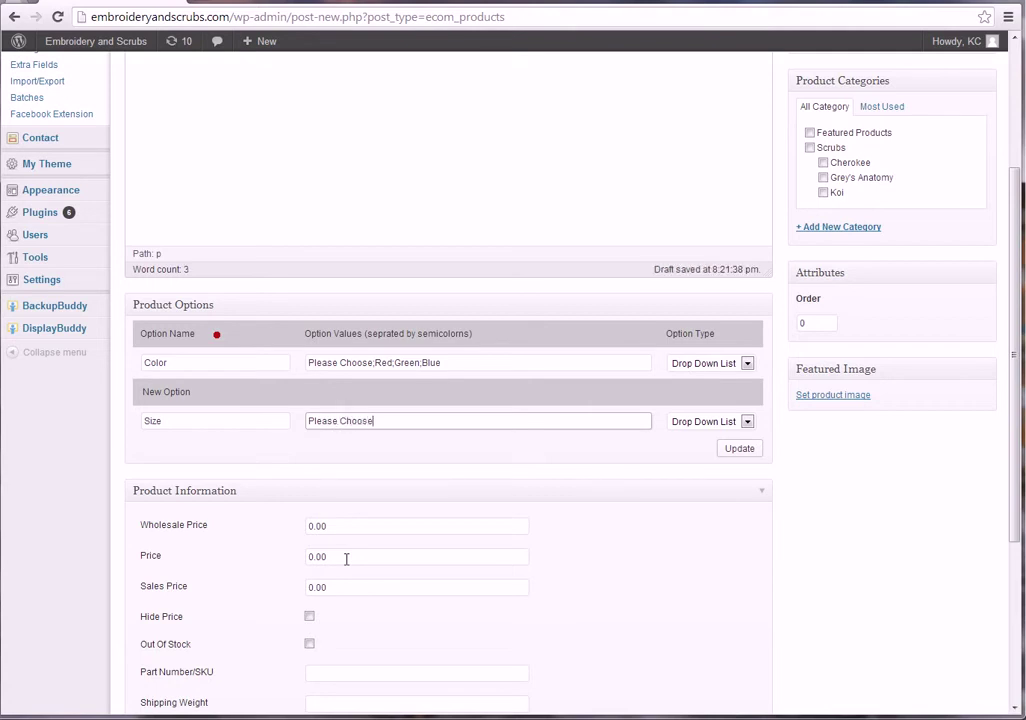
type(";M;L;XL")
type(";XXL AD")
key("BackSpace")
type("dd $2:price=+2")
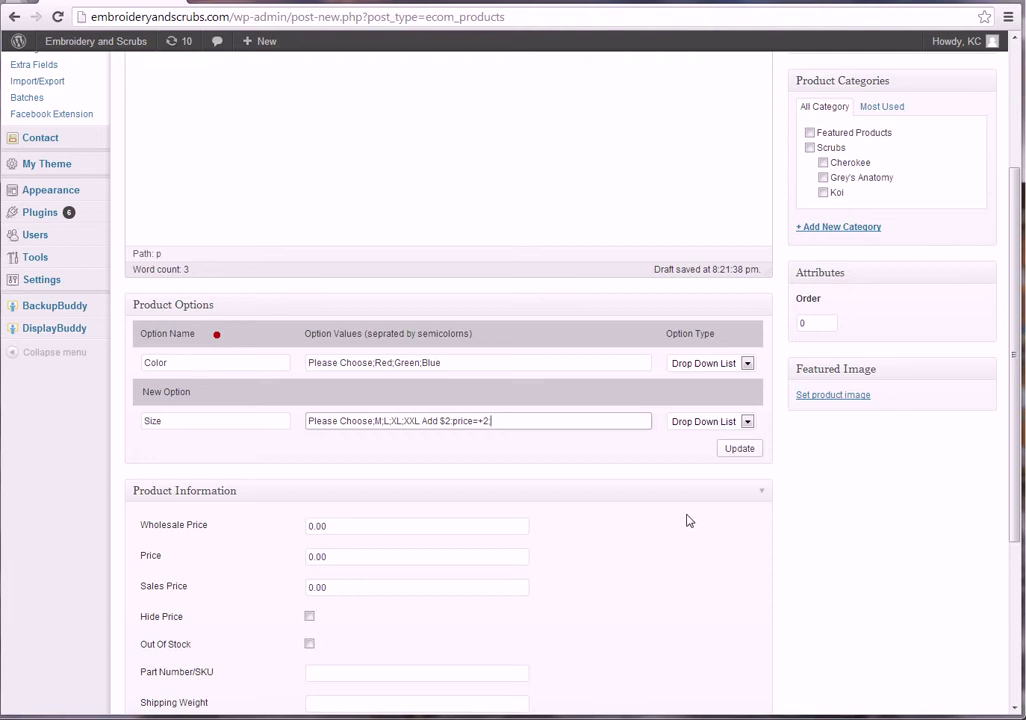
type("XXL Add $4:price=+4")
left_click_drag(343, 557, 183, 558)
Step: Set the product price to 50.00
scroll(640, 590, "down", 2)
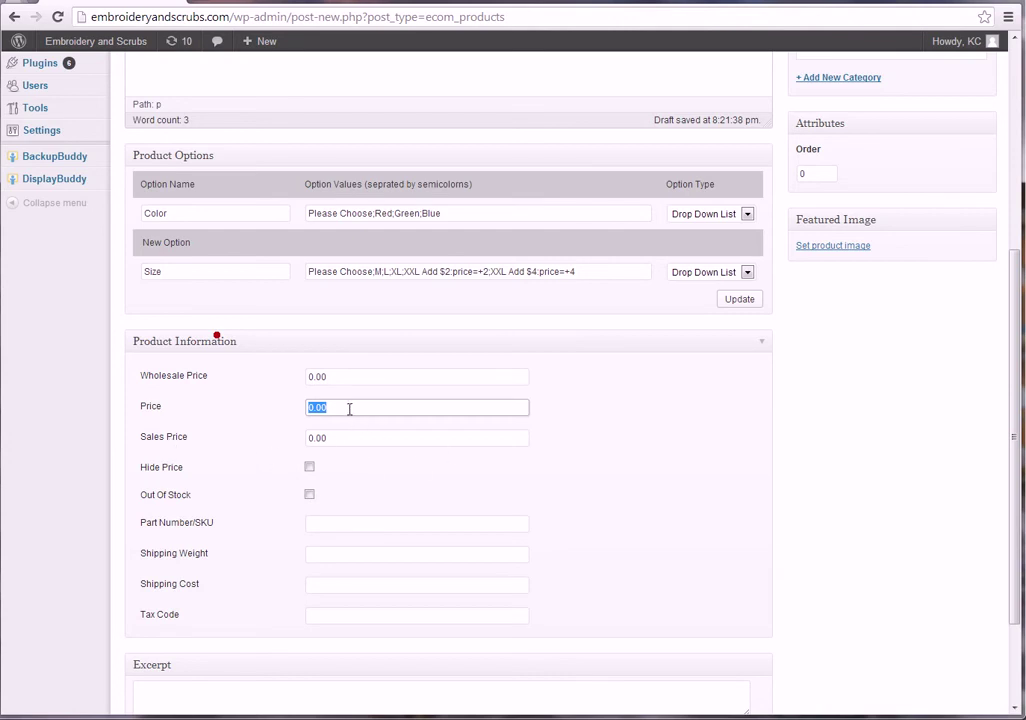
type("50.00")
scroll(392, 467, "down", 1)
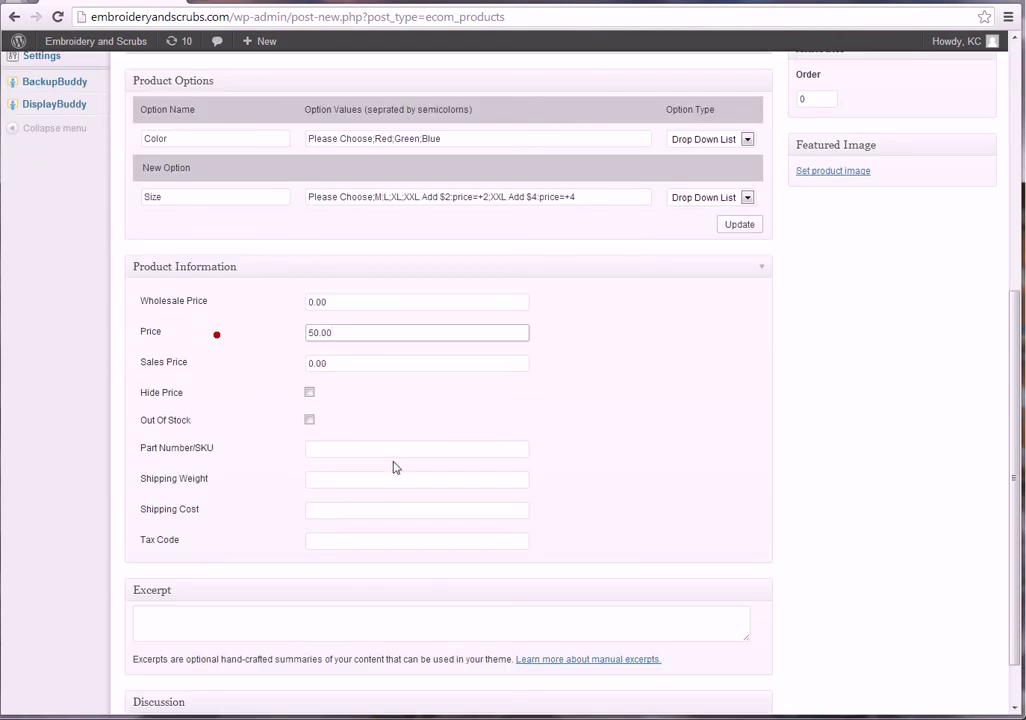
scroll(412, 442, "down", 1)
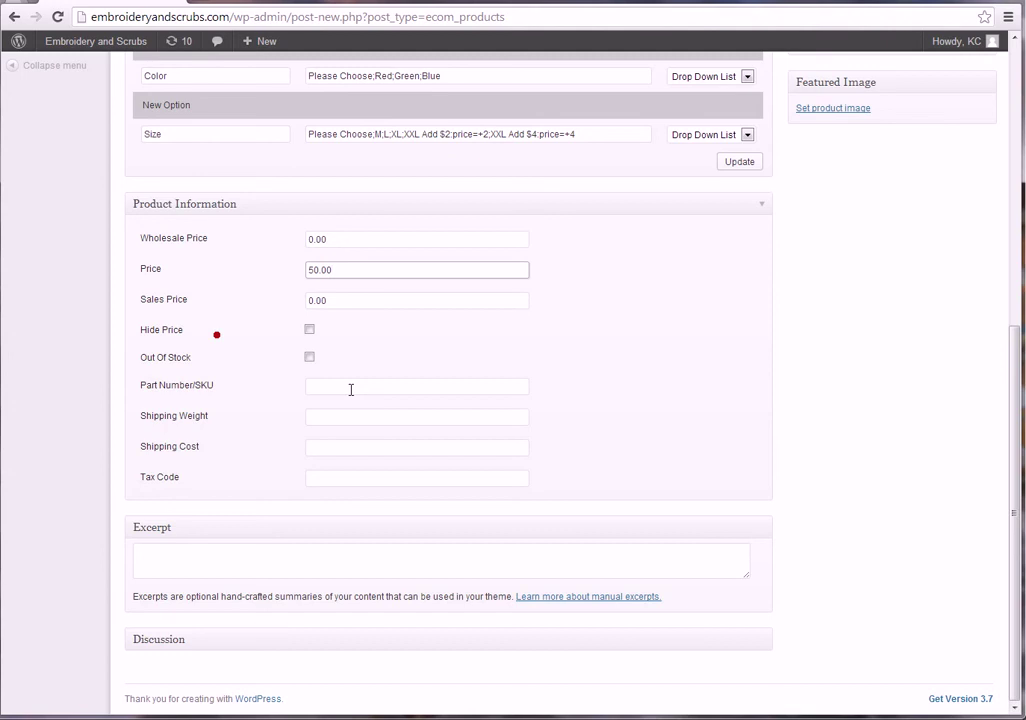
Step: Enter a shipping weight of 4.5 and leave the shipping cost empty
left_click(334, 414)
type("4.5")
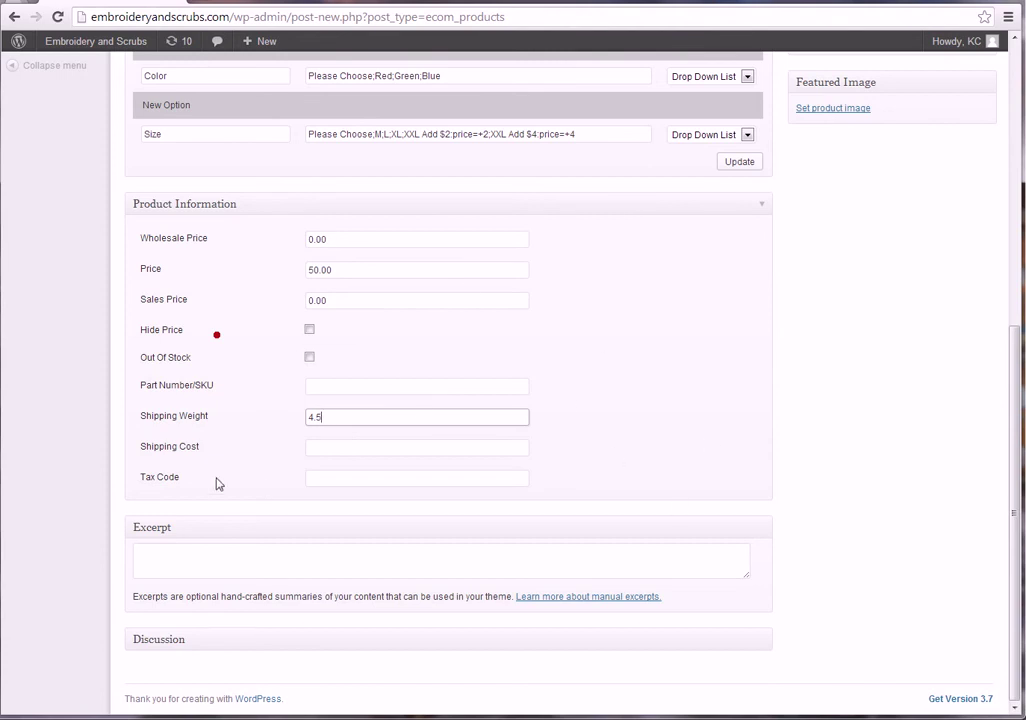
left_click(318, 447)
type("5.00")
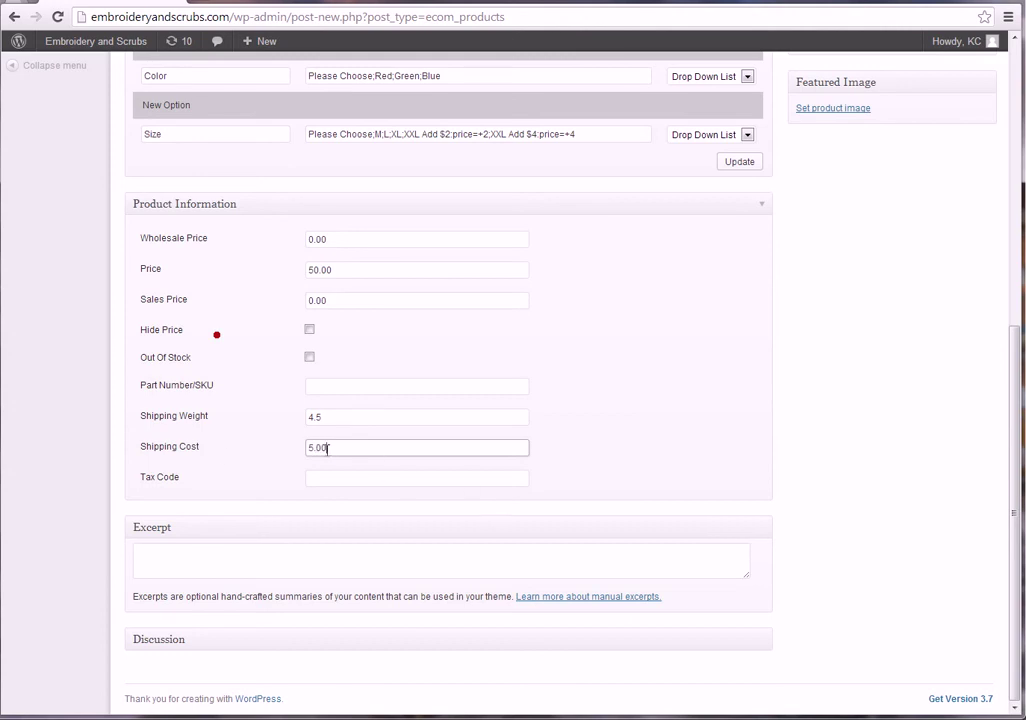
double_click(325, 447)
key("BackSpace")
scroll(586, 316, "up", 3)
Step: Tick Scrubs, Cherokee and Koi, publish, then view Product Name on the storefront
scroll(637, 497, "up", 5)
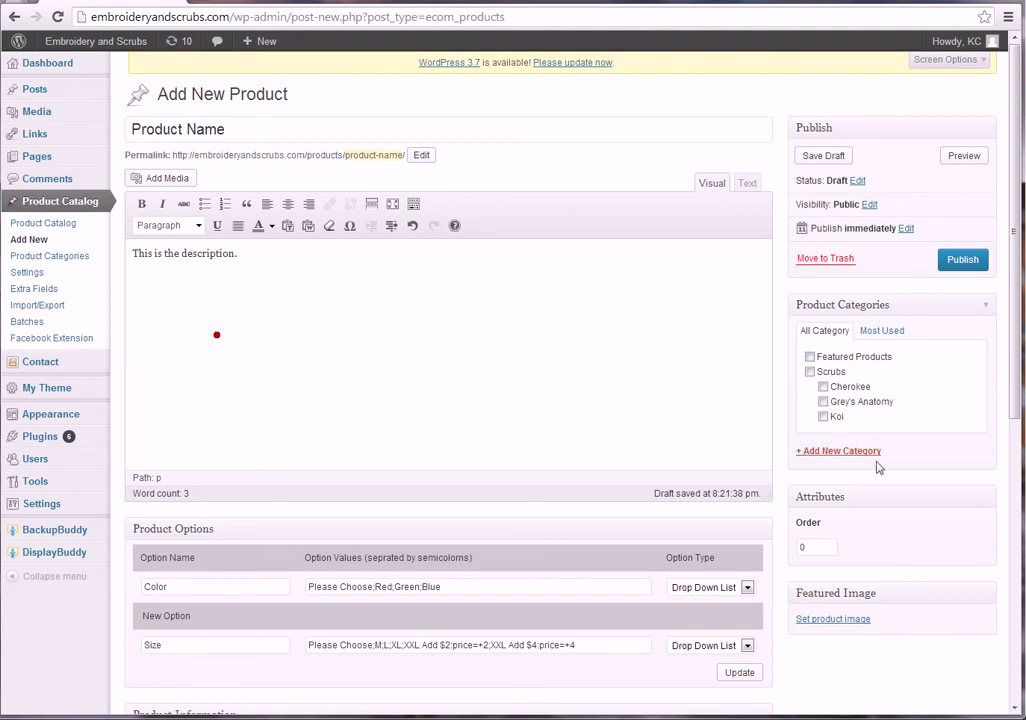
left_click(810, 371)
left_click(823, 387)
left_click(823, 416)
left_click(965, 261)
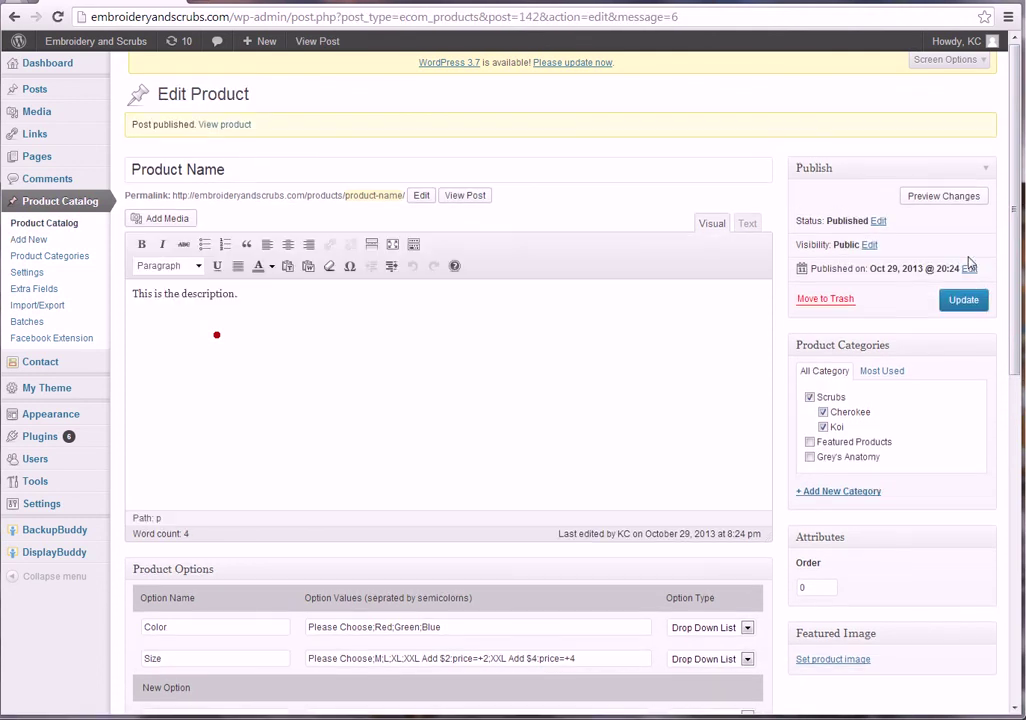
left_click(225, 124)
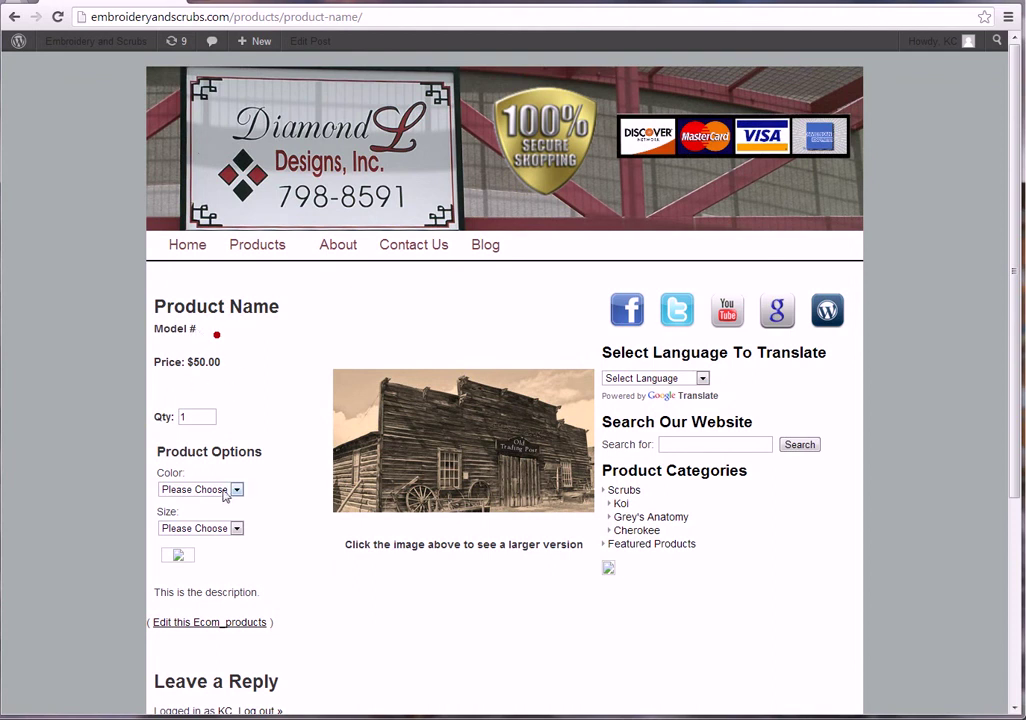
Step: Choose size XXL Add $4 and colour Green, then try adding the product to the cart
left_click(236, 530)
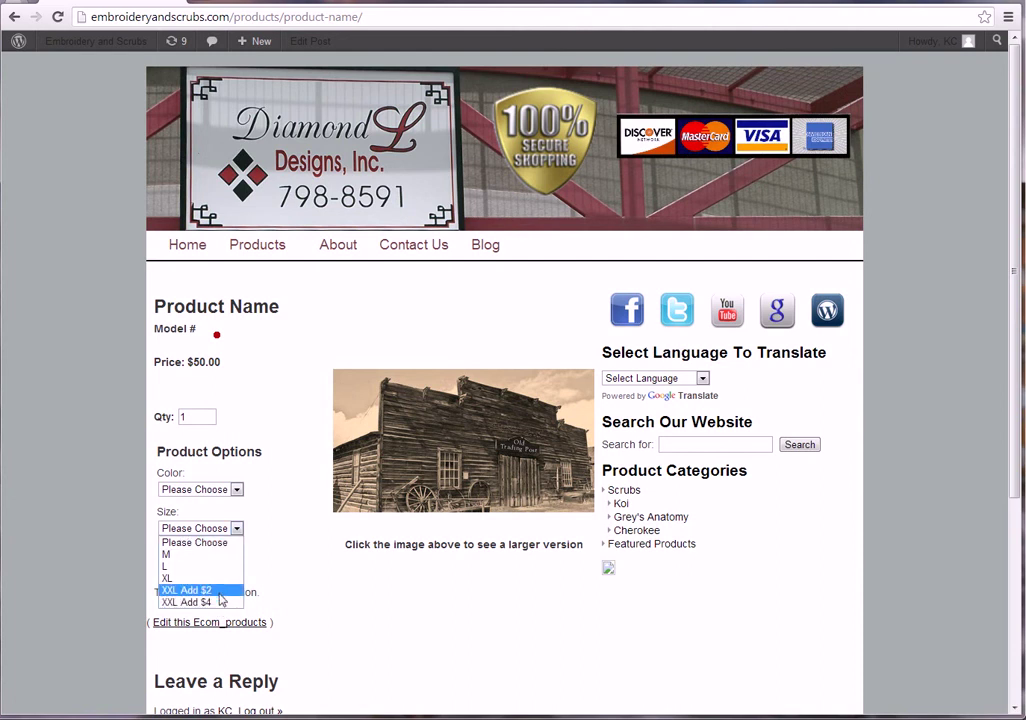
left_click(240, 529)
left_click(238, 529)
left_click(226, 602)
left_click(236, 489)
left_click(232, 527)
left_click(186, 567)
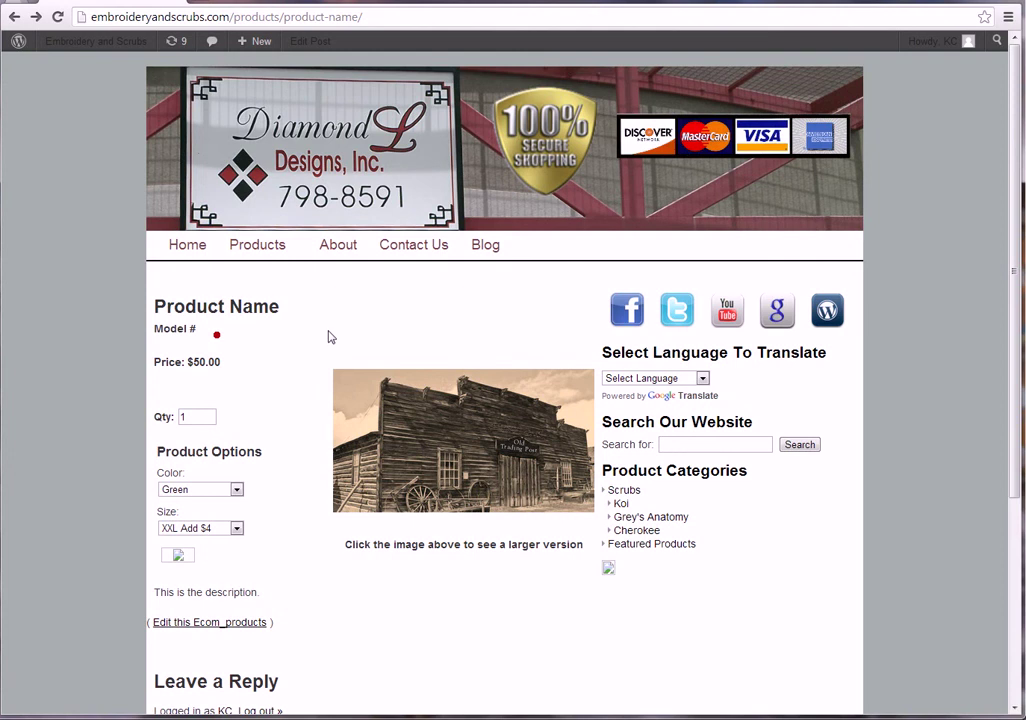
Step: Scroll through the resulting storefront home page and its Product Categories list
scroll(277, 362, "down", 3)
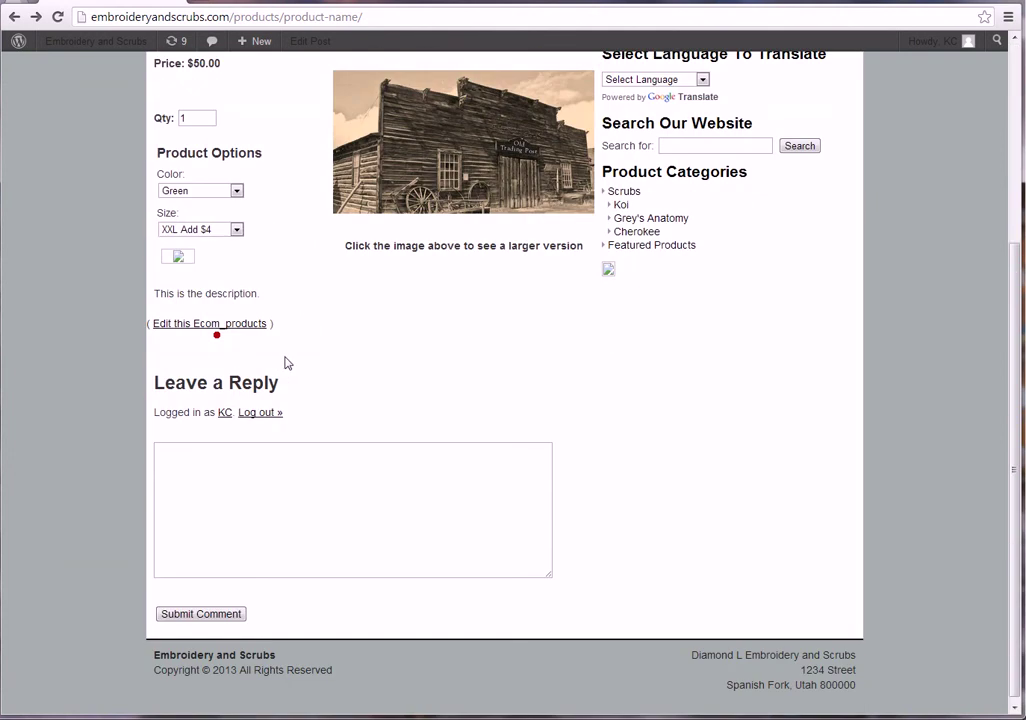
scroll(284, 362, "up", 3)
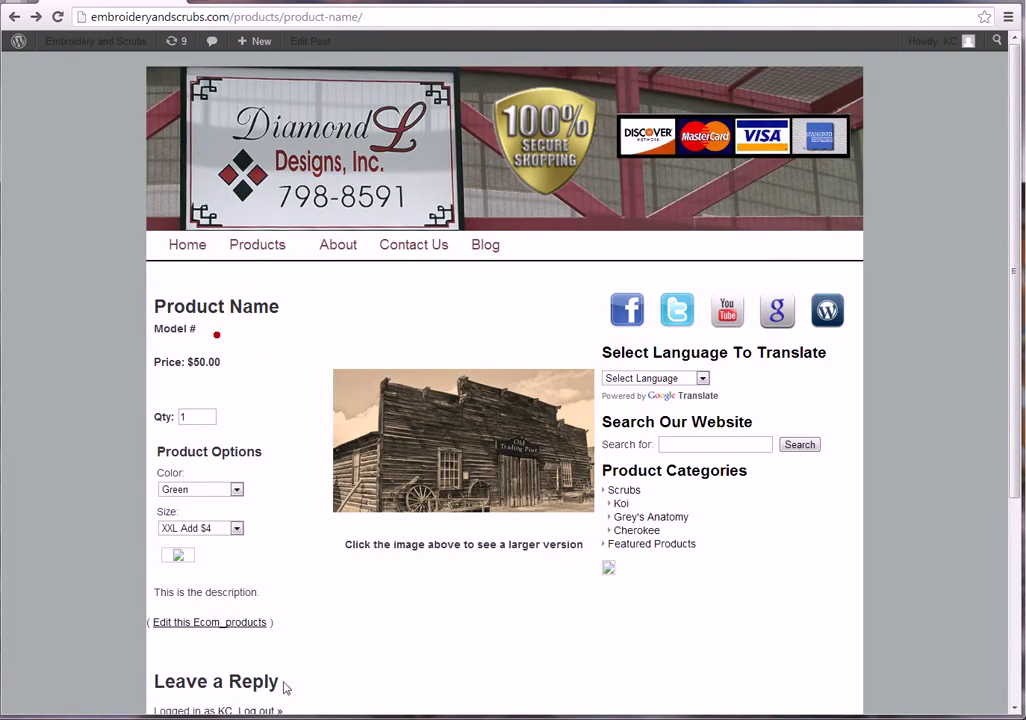
scroll(349, 549, "down", 3)
scroll(349, 550, "up", 1)
scroll(348, 552, "down", 1)
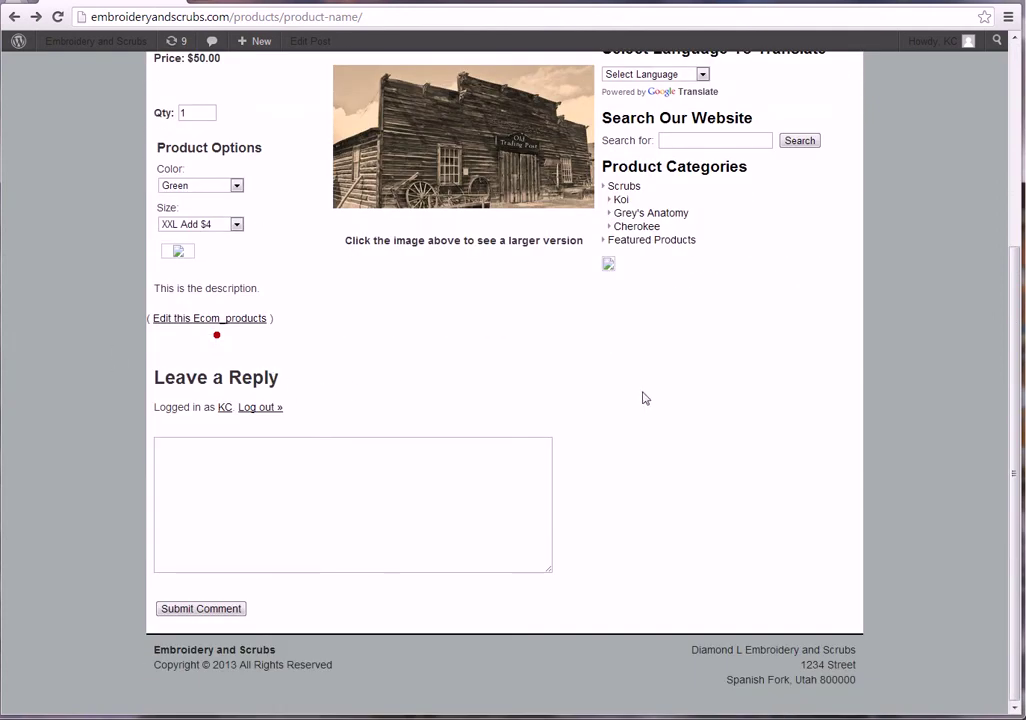
scroll(640, 420, "up", 3)
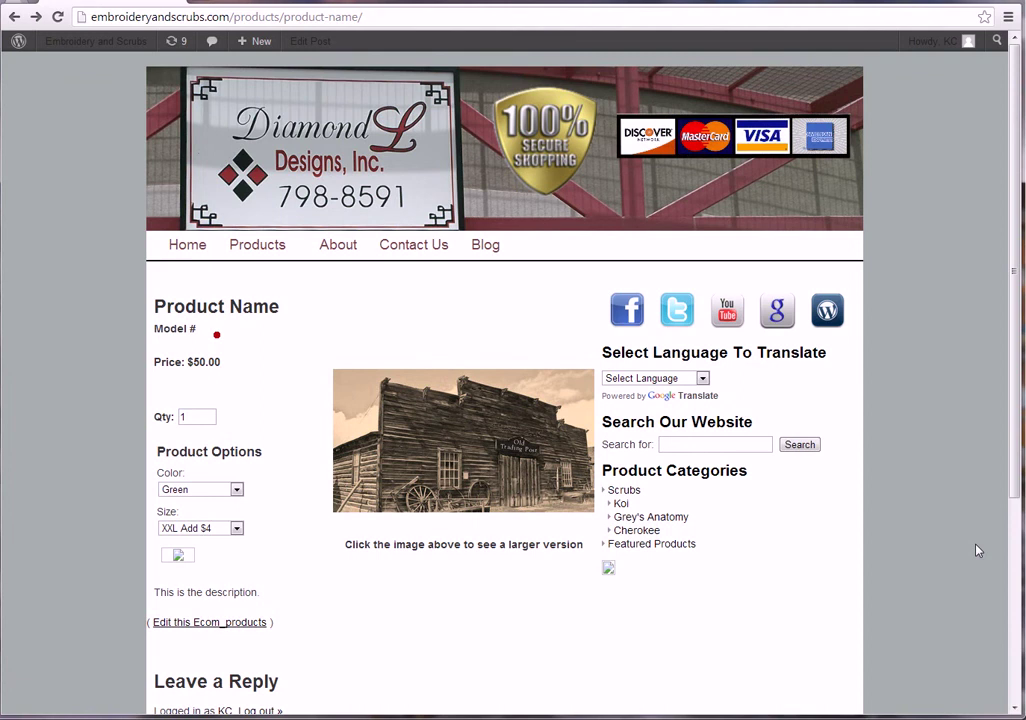
scroll(455, 545, "down", 1)
scroll(449, 553, "up", 1)
scroll(139, 318, "down", 3)
scroll(144, 373, "up", 3)
Step: Go from the site home page to the Scrubs category and open the product's page
left_click(190, 246)
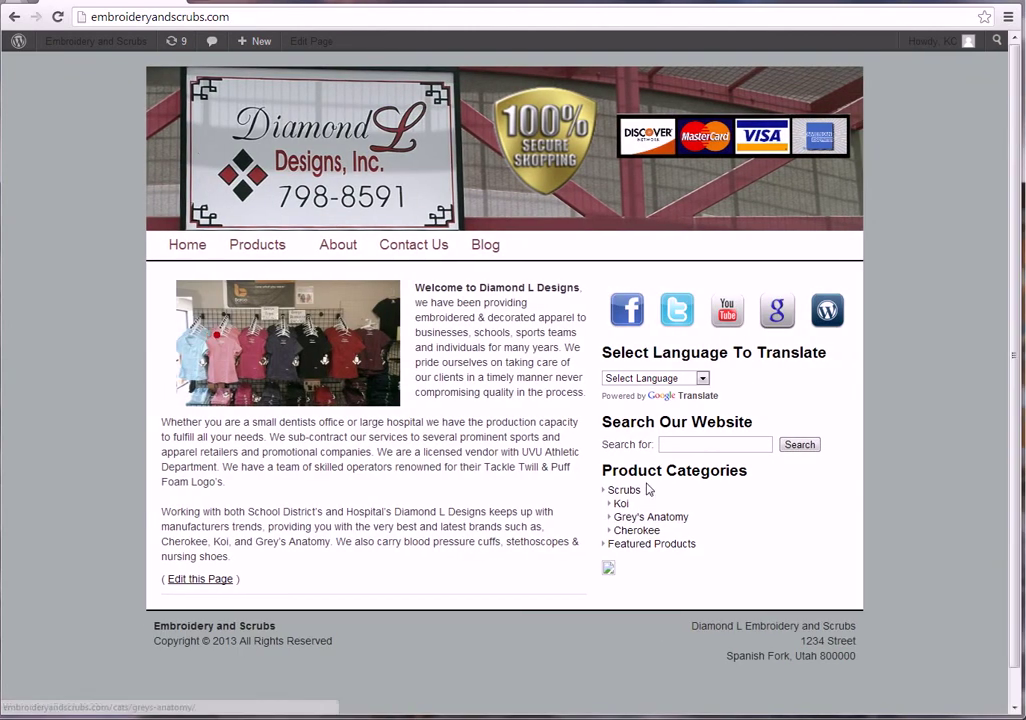
left_click(622, 490)
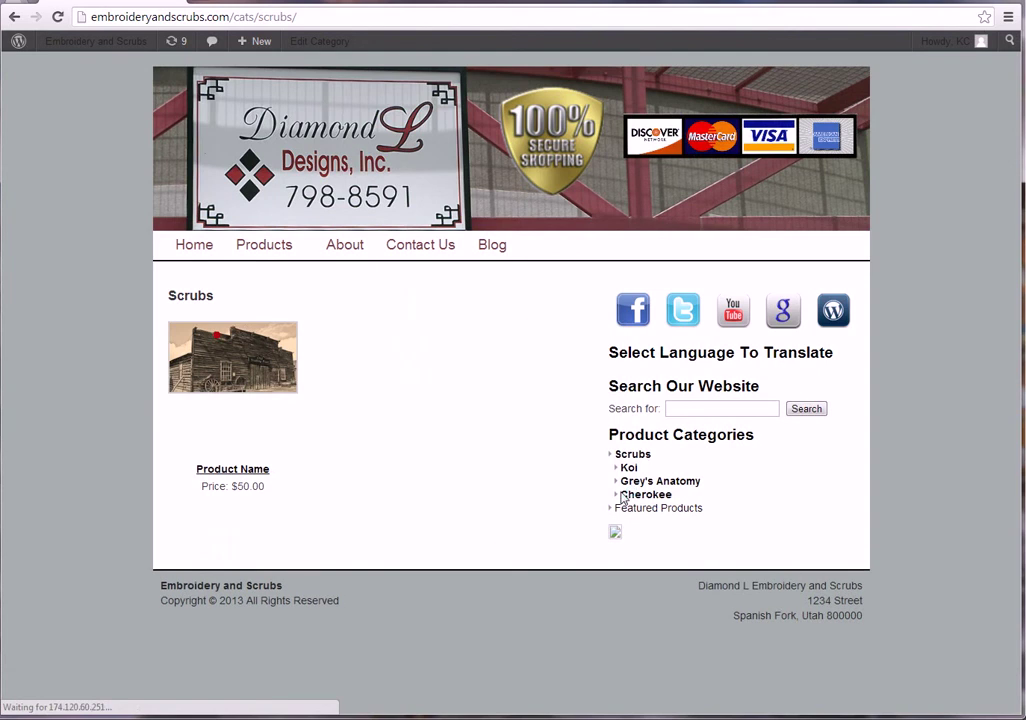
left_click(215, 378)
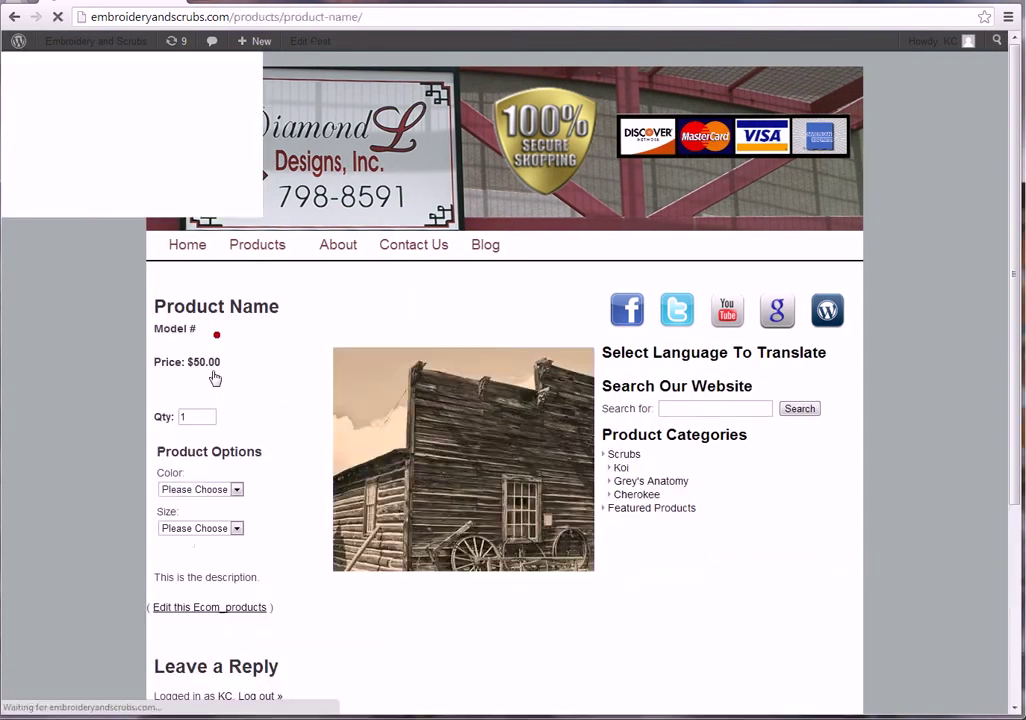
scroll(305, 575, "down", 2)
Step: Append 'Edit 2' to the product description, update the product, and check the added text
left_click(246, 475)
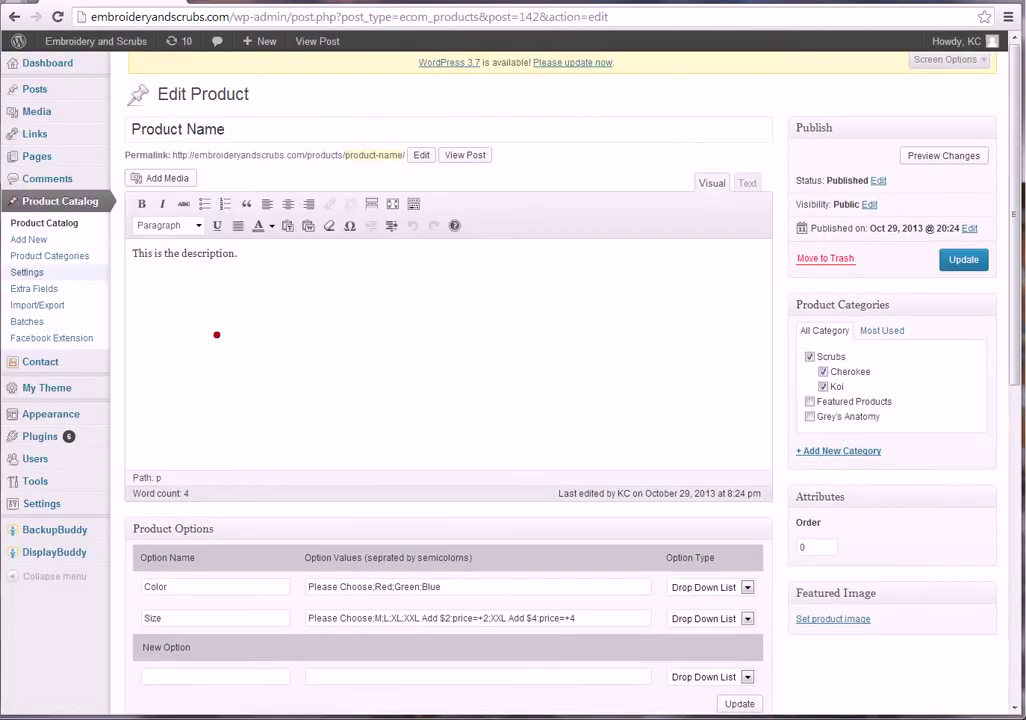
scroll(516, 346, "down", 1)
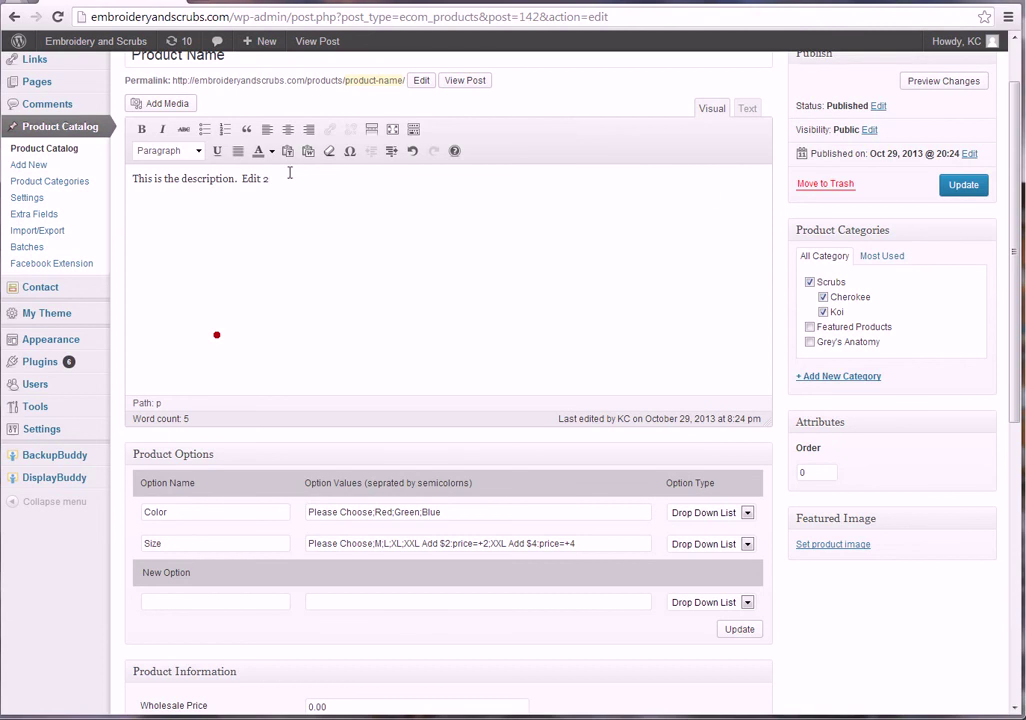
left_click(958, 186)
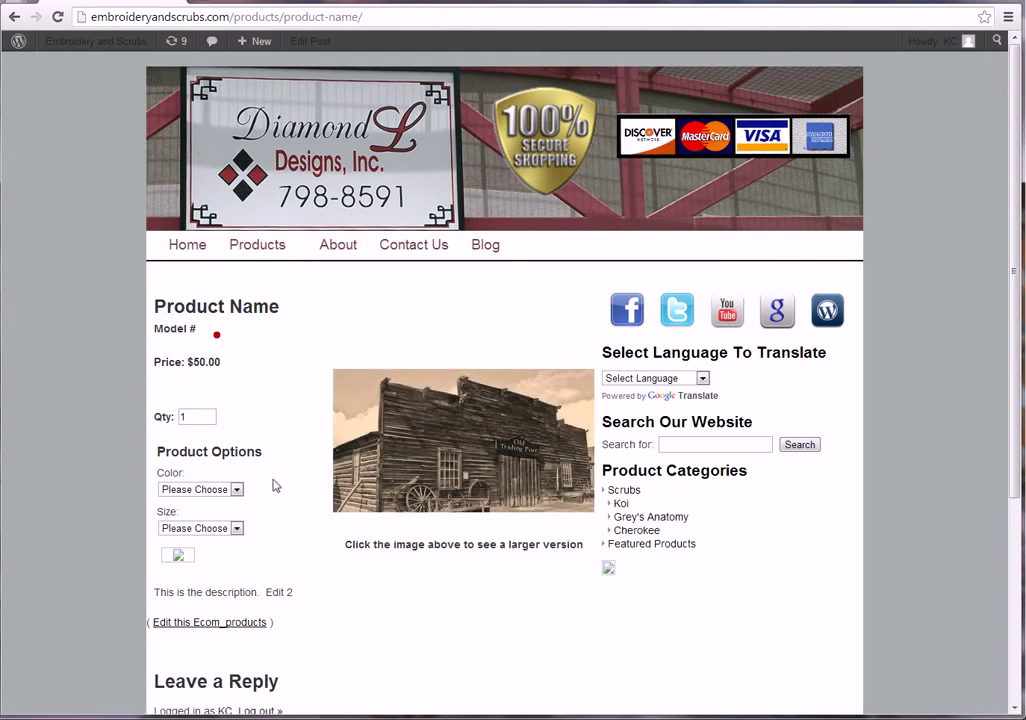
scroll(285, 515, "down", 3)
left_click_drag(300, 292, 268, 292)
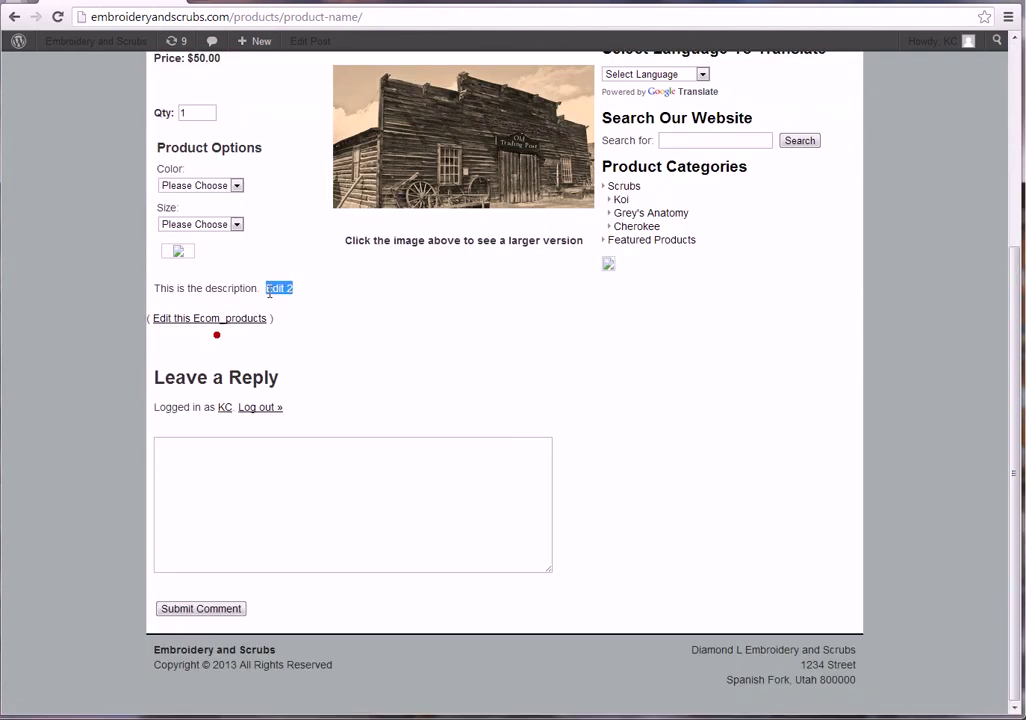
left_click(291, 492)
scroll(437, 380, "up", 3)
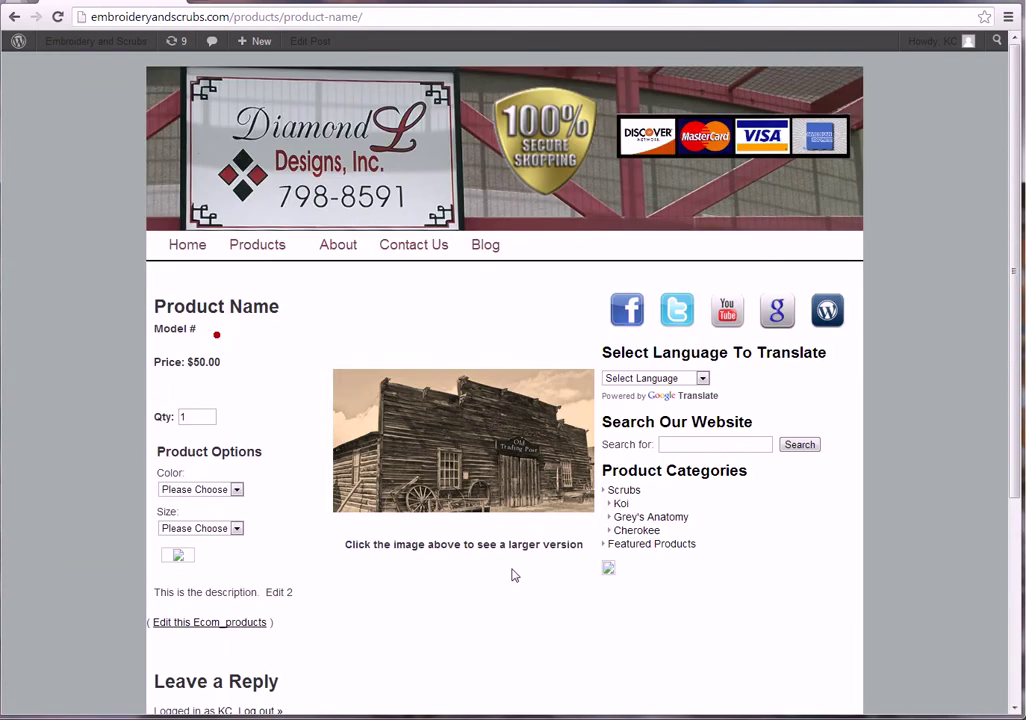